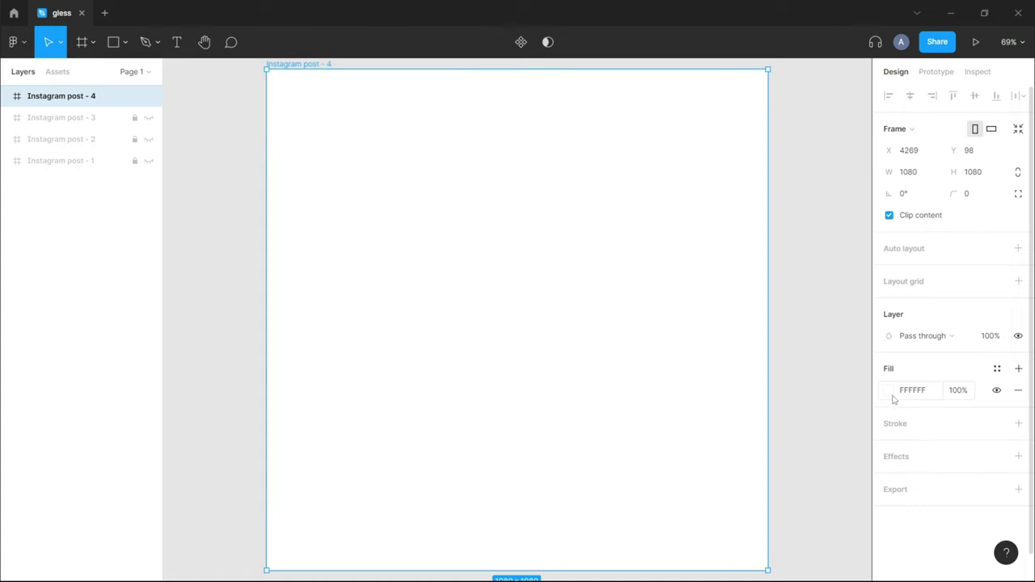
Step: Fill the Instagram post - 4 frame with light pink FFCDCD instead of white
left_click(890, 391)
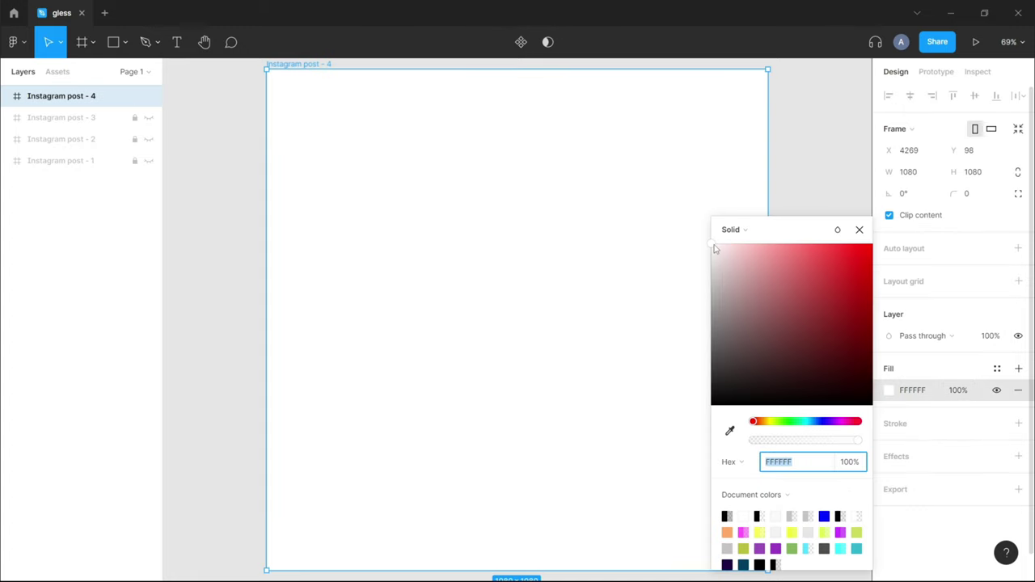
left_click(738, 246)
left_click(744, 247)
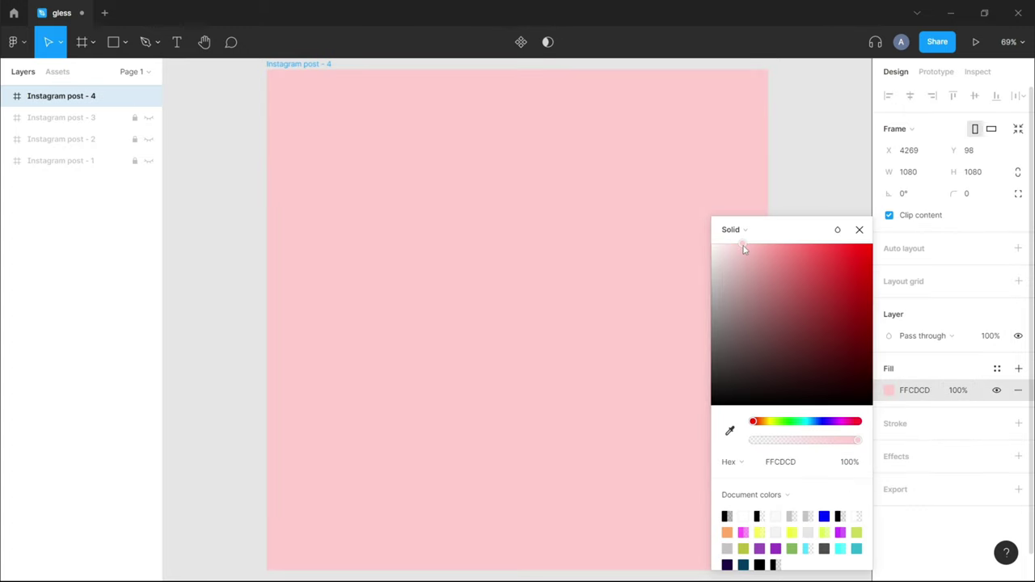
left_click(860, 229)
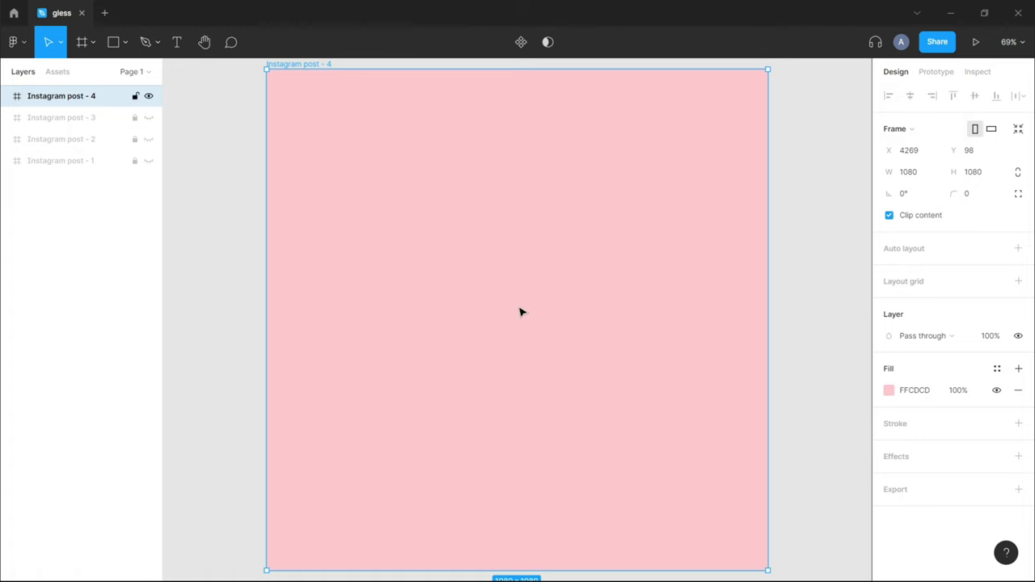
Step: Draw a rectangle with 50 corner radius and centre it on the pink frame
left_click(113, 42)
mouse_move(398, 182)
left_mouse_down()
mouse_move(476, 317)
mouse_move(638, 503)
mouse_move(668, 510)
left_mouse_up()
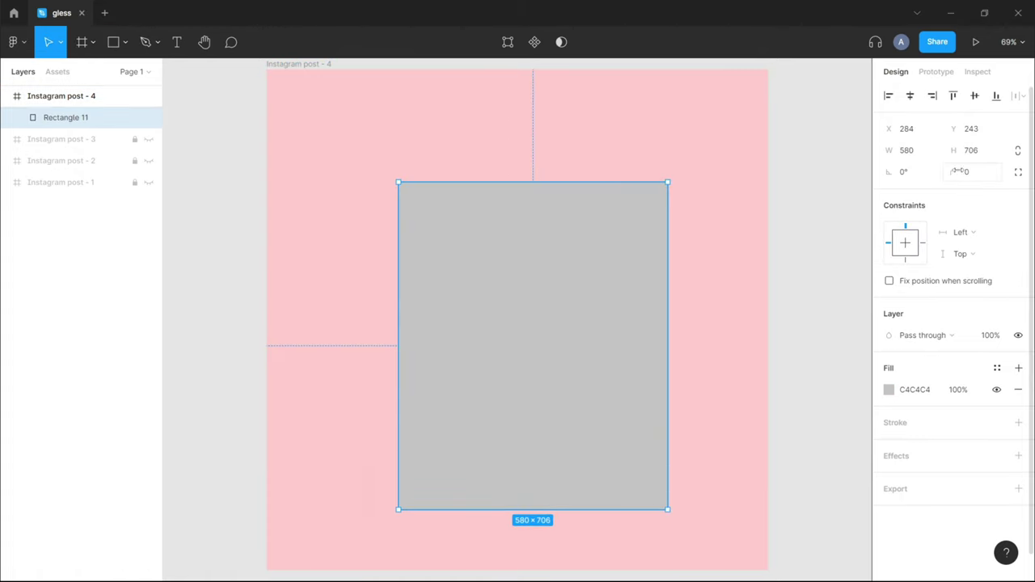
left_click(971, 173)
type("50")
key("Return")
left_click_drag(533, 346, 518, 320)
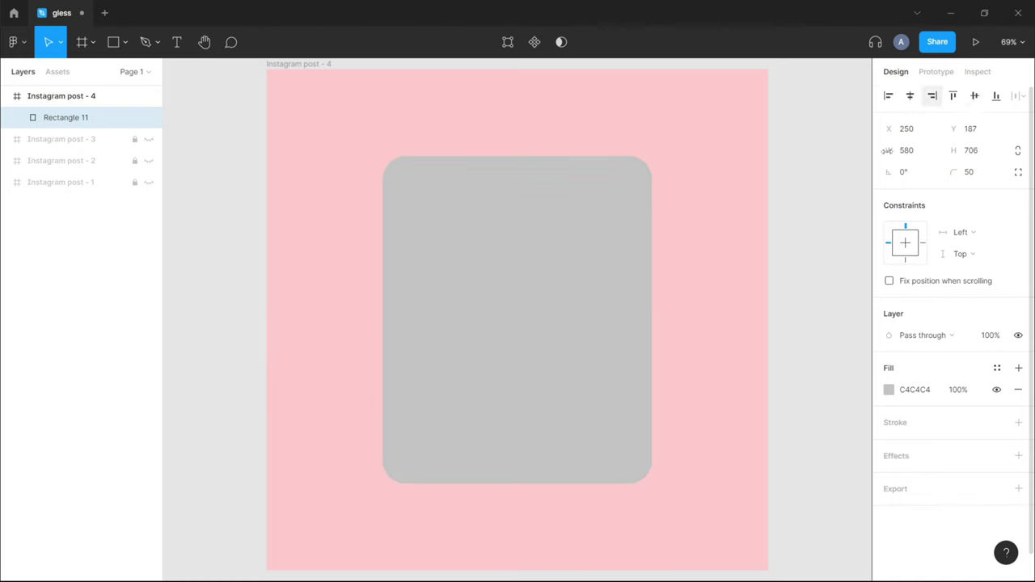
Step: Give the rectangle a drop shadow and a light grey F2F2F2 fill
left_click(842, 233)
left_click(562, 315)
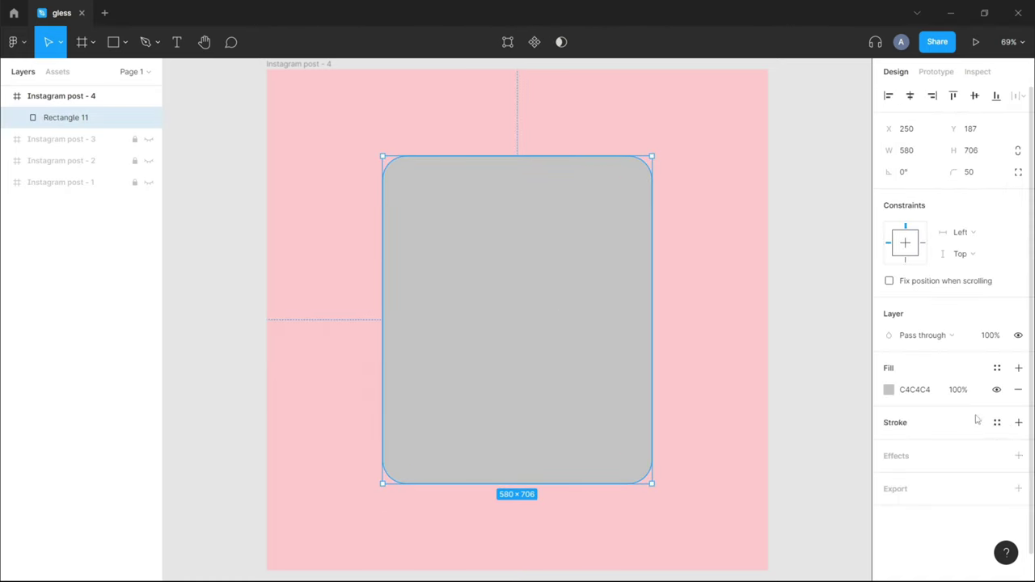
left_click(1019, 456)
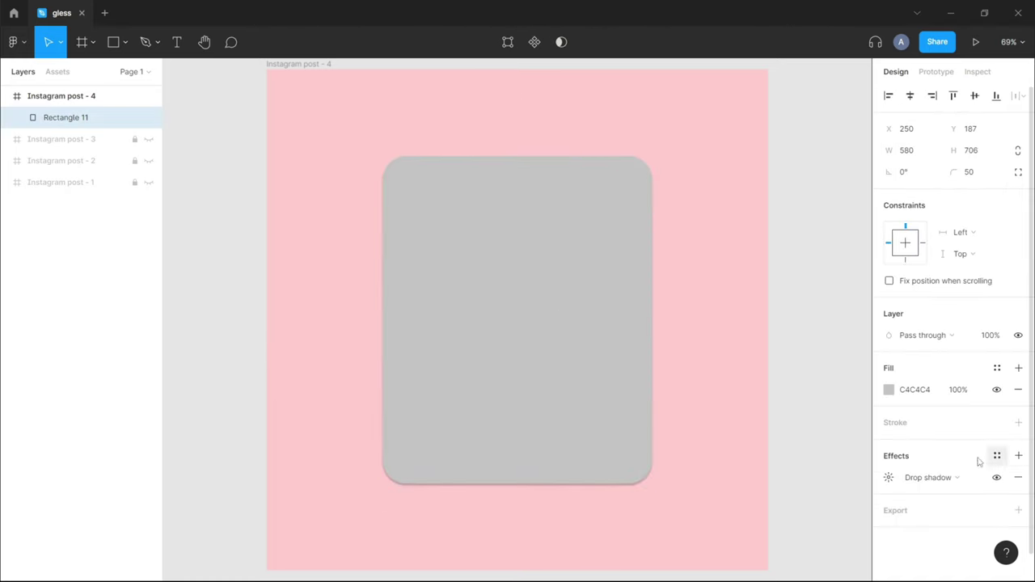
left_click(889, 390)
type("F2F2F2")
key("Return")
left_click(705, 261)
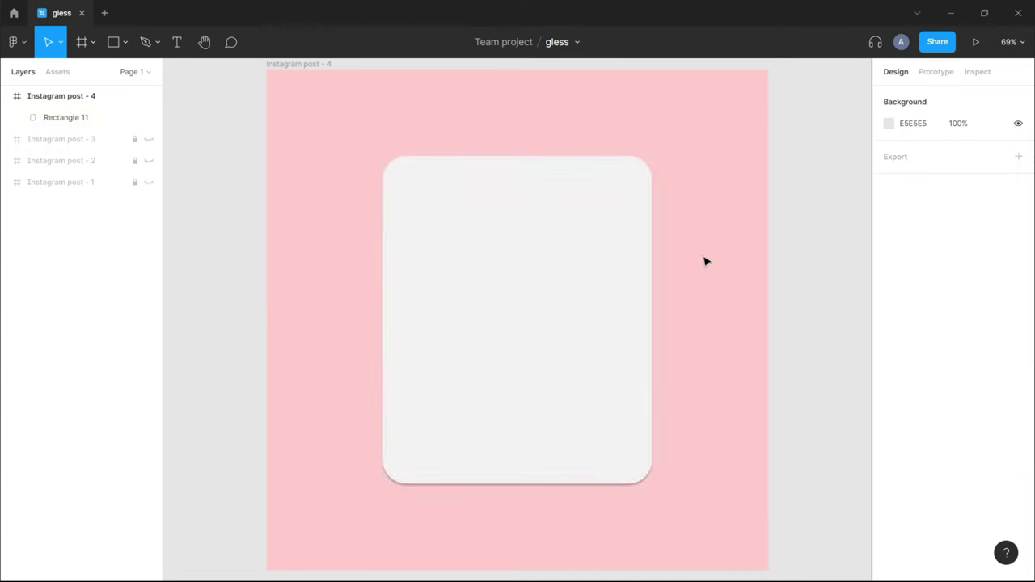
left_click(446, 437)
left_click(888, 477)
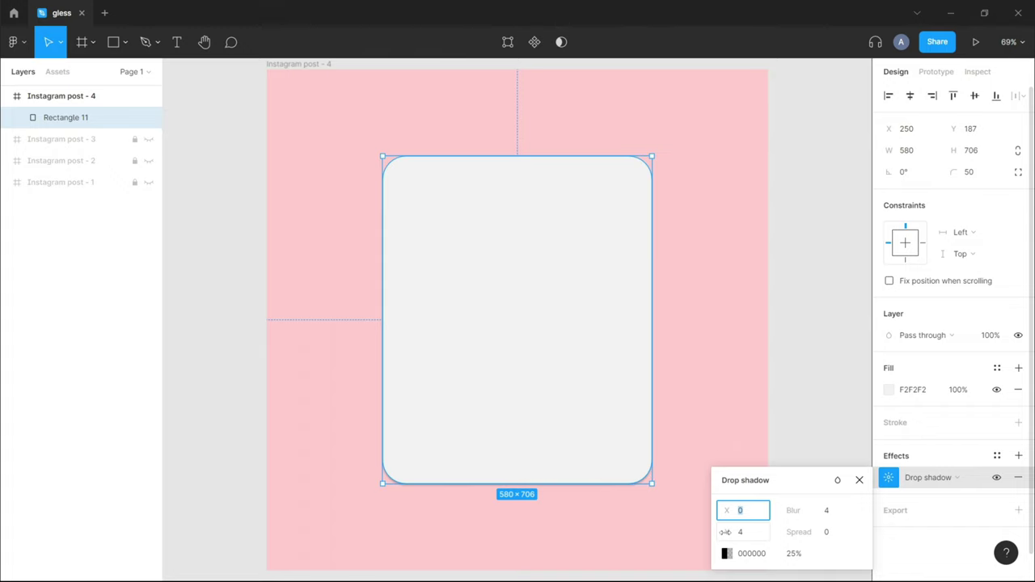
Step: Set the card's shadow to offset 10, blur 10 and 10% opacity
left_click_drag(726, 532, 733, 531)
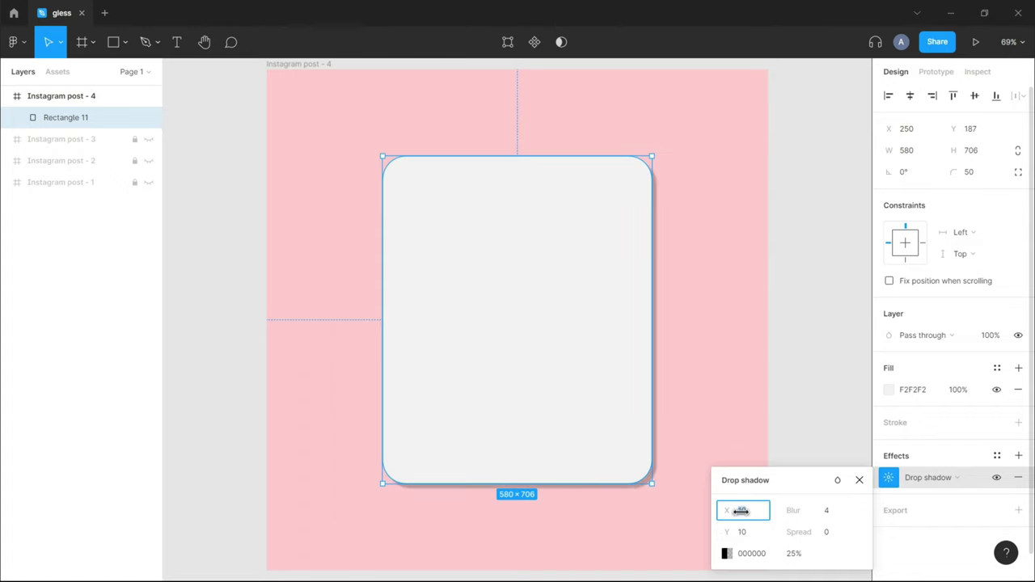
left_click_drag(795, 510, 812, 511)
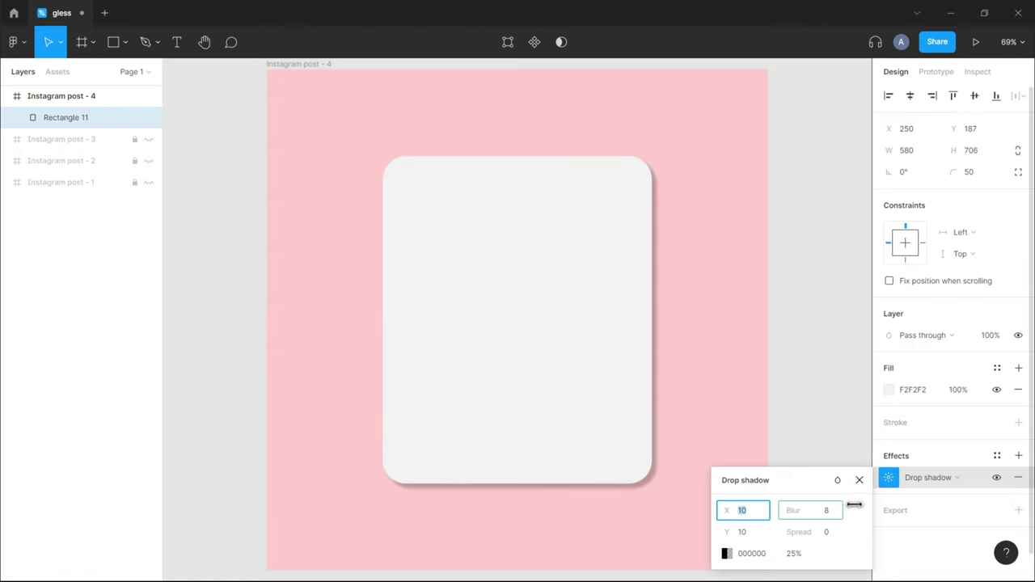
left_click(780, 557)
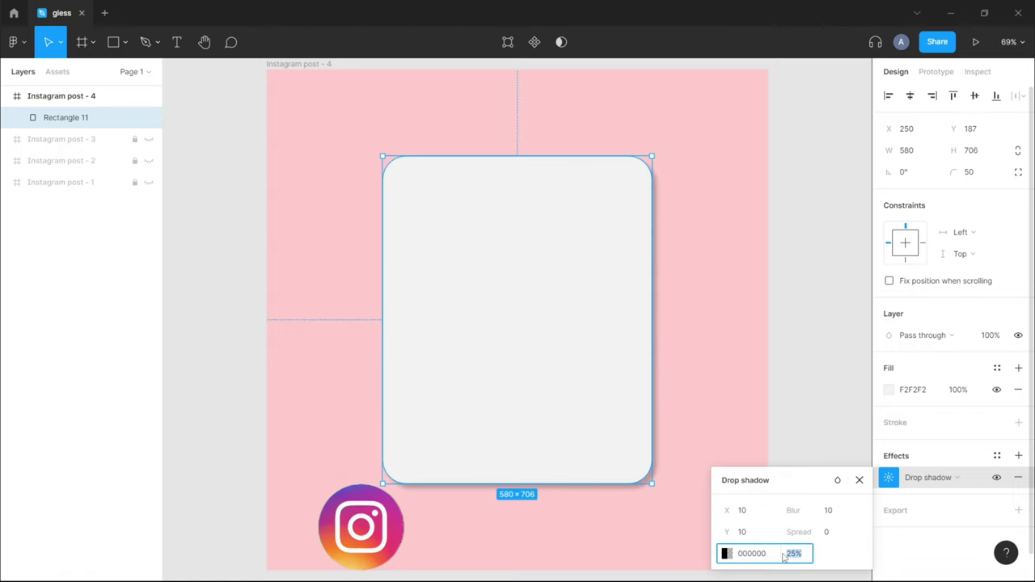
type("10")
key("Return")
left_click(813, 350)
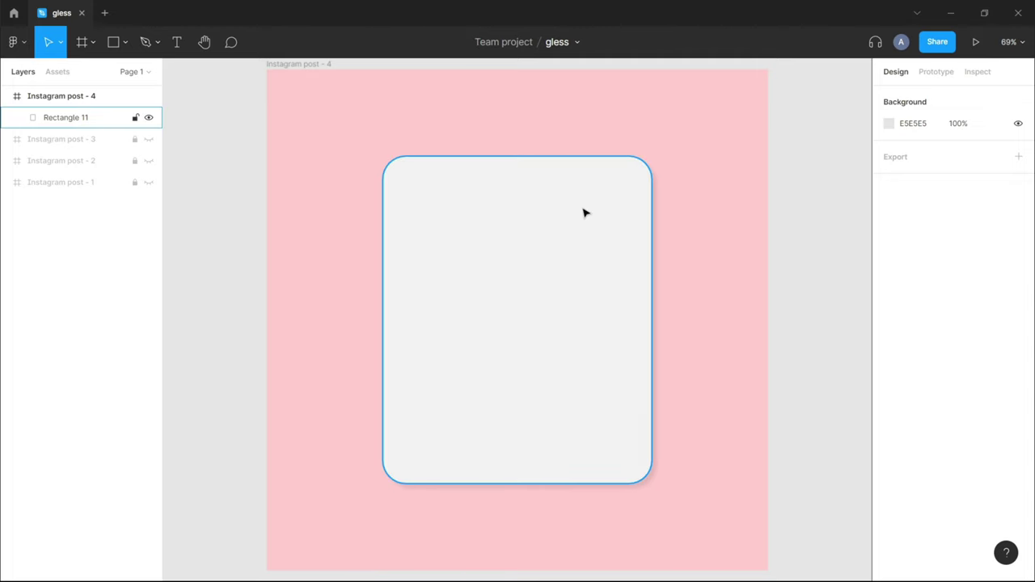
Step: Duplicate the card as Rectangle 12, shrink it to 418×508, centre it, remove its shadow
left_click(555, 262)
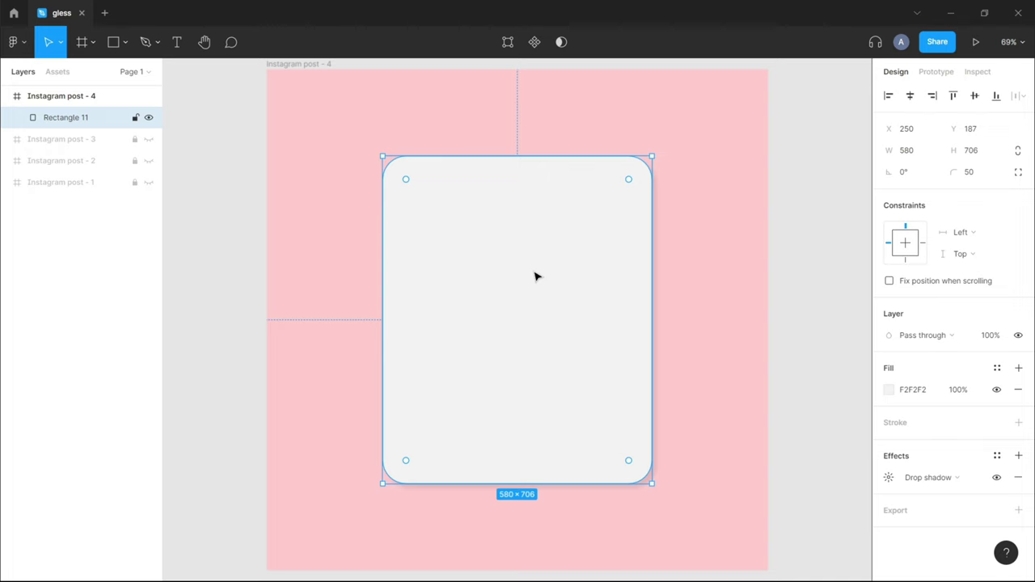
right_click(71, 119)
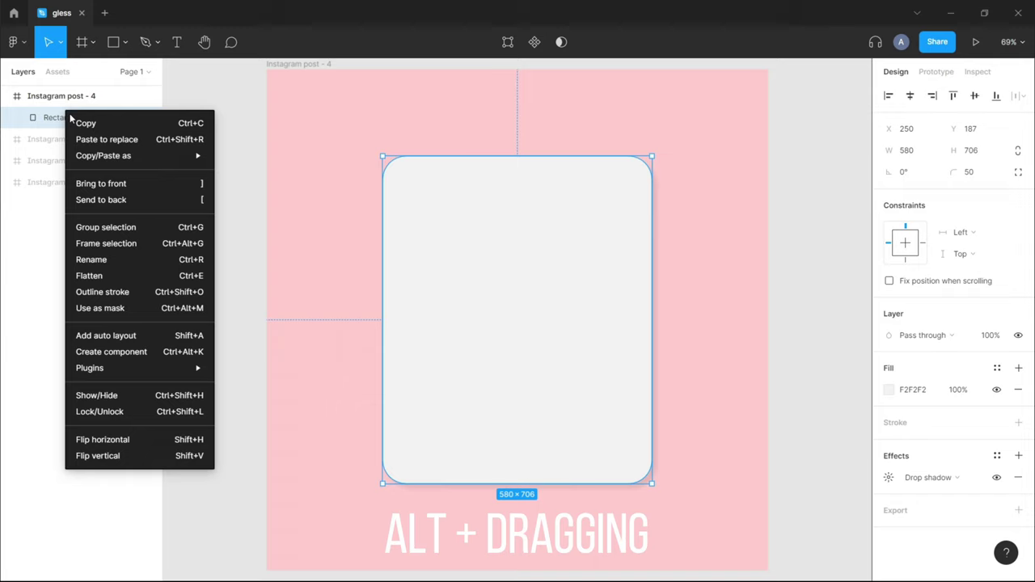
left_click(575, 284)
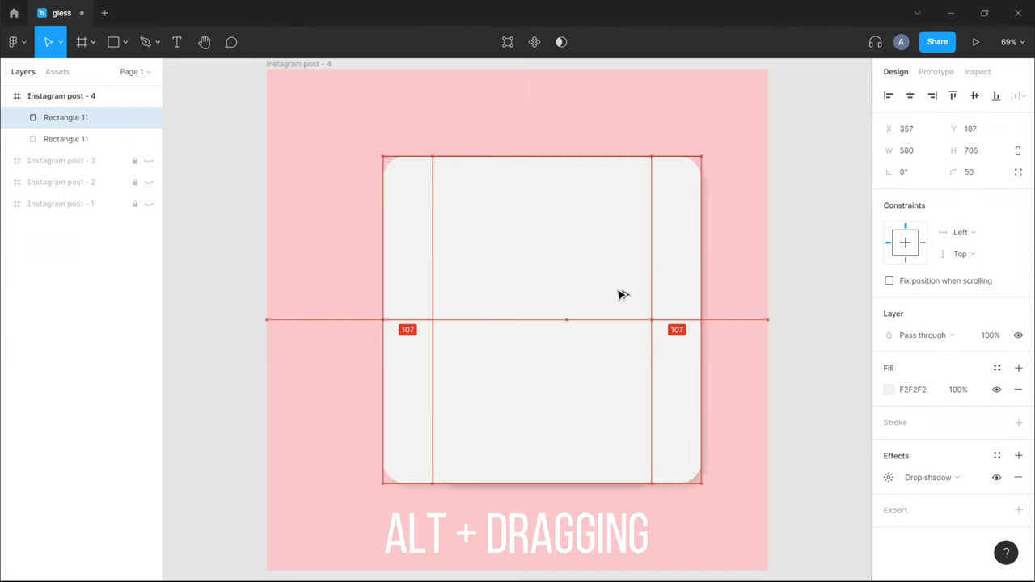
left_click_drag(566, 298, 633, 298)
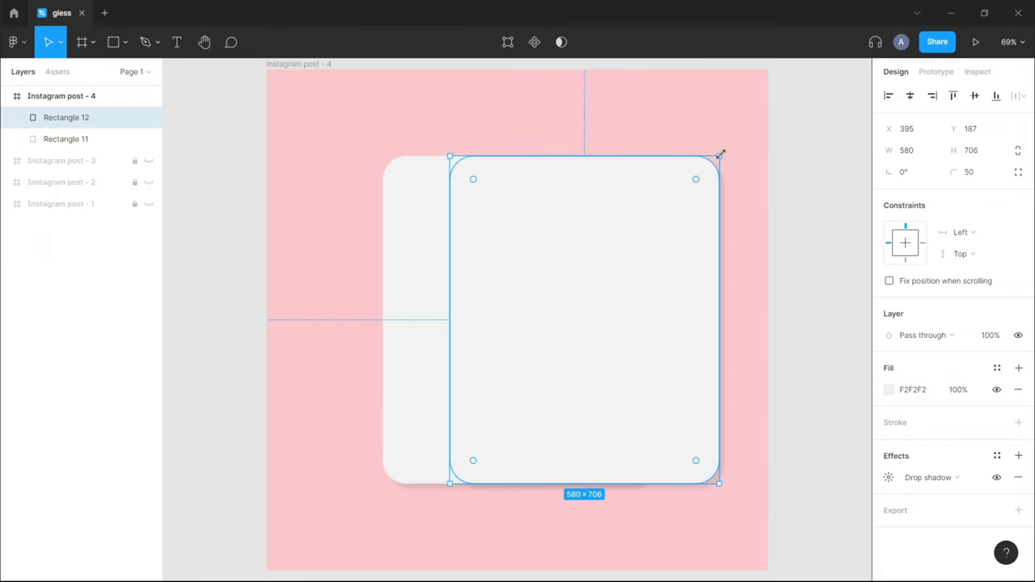
left_click_drag(720, 154, 682, 202)
left_click_drag(640, 284, 569, 270)
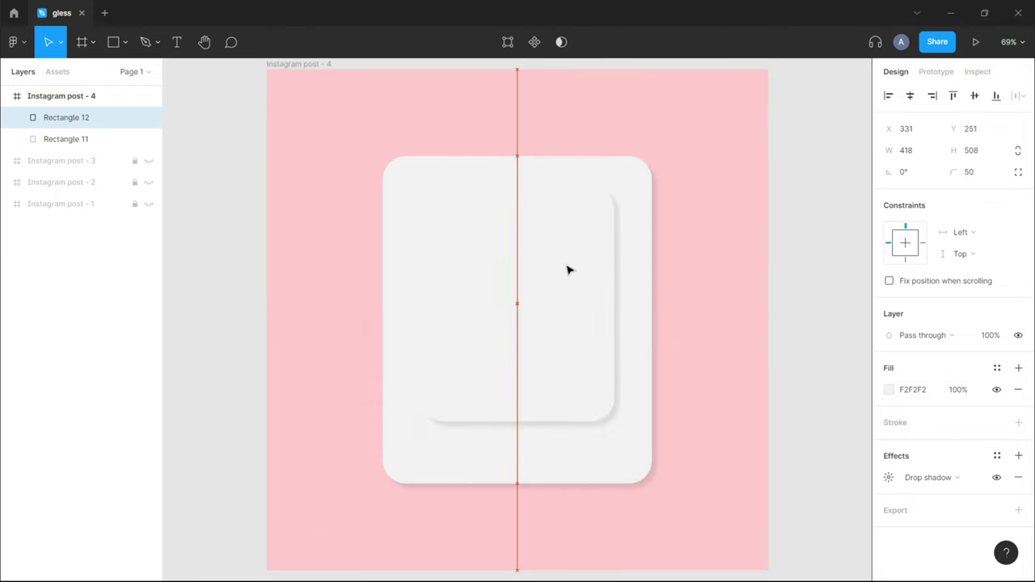
left_click(1018, 477)
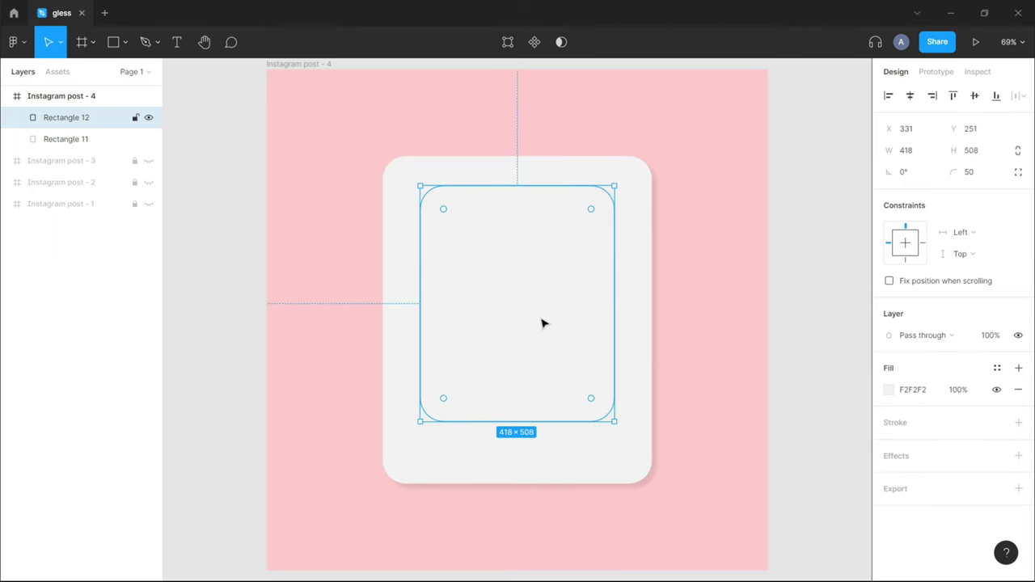
Step: Make the inner copy white FFFFFF and widen it to 525×536
left_click(889, 389)
type("FFFFFF")
left_click(416, 296)
left_click_drag(420, 298, 406, 298)
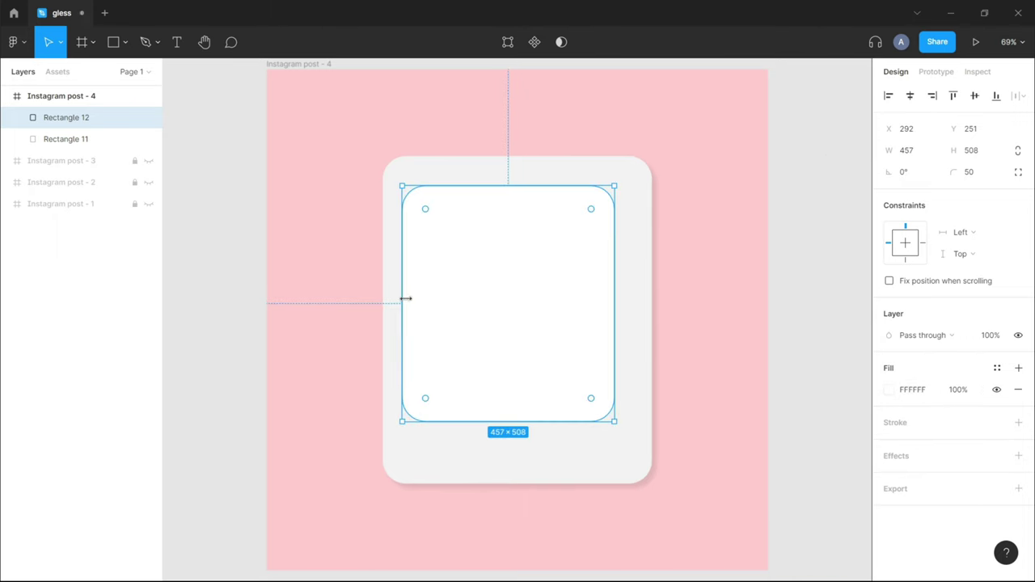
mouse_move(509, 186)
left_mouse_down()
mouse_move(509, 164)
mouse_move(509, 173)
left_mouse_up()
left_click_drag(614, 298, 639, 299)
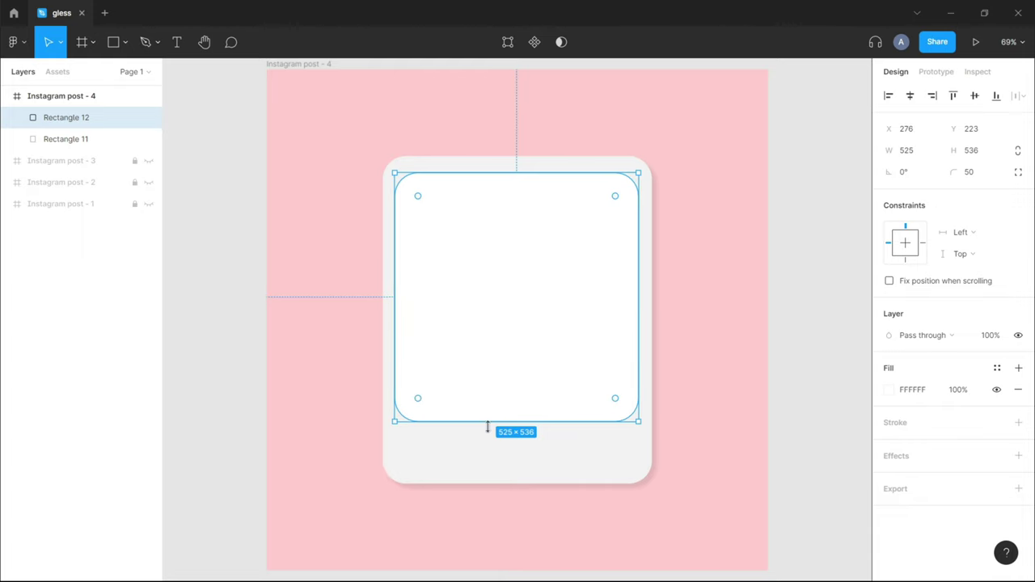
Step: Move the inner rectangle near the card's top and subtract it from the card
left_click(507, 453, "shift")
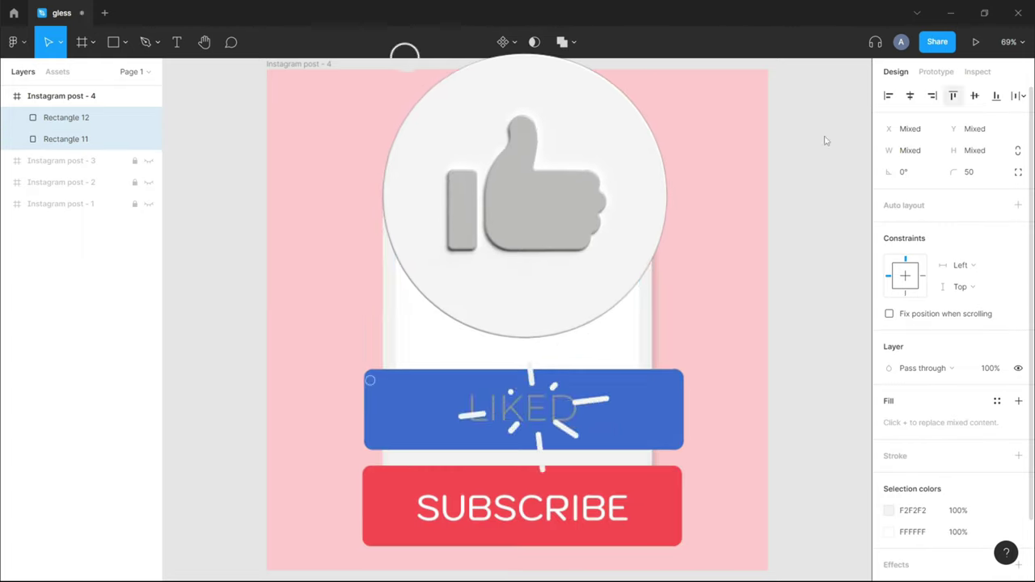
left_click(559, 347)
left_click_drag(562, 347, 555, 320)
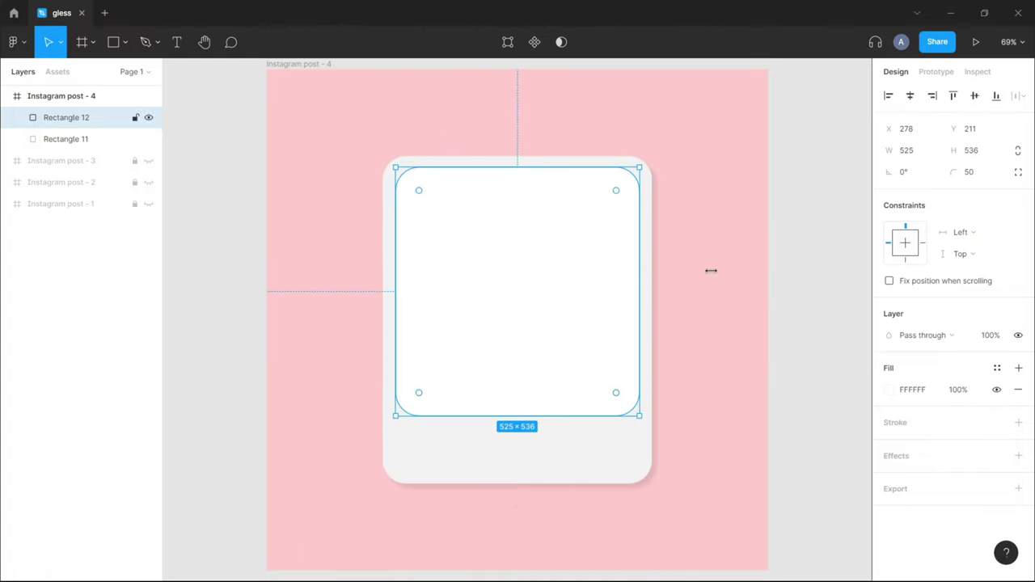
left_click(589, 456, "shift")
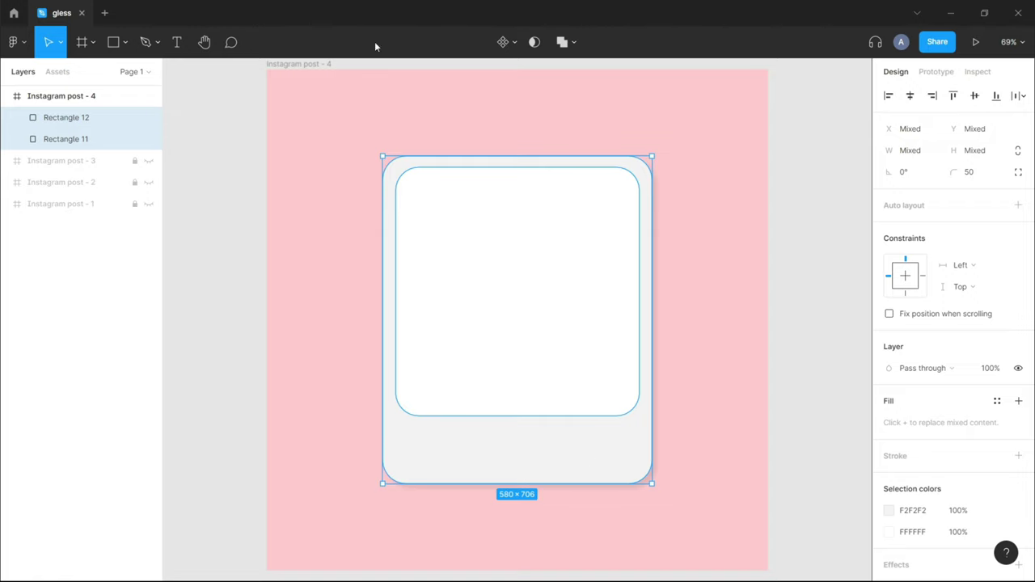
left_click(569, 42)
left_click(566, 91)
left_click(815, 215)
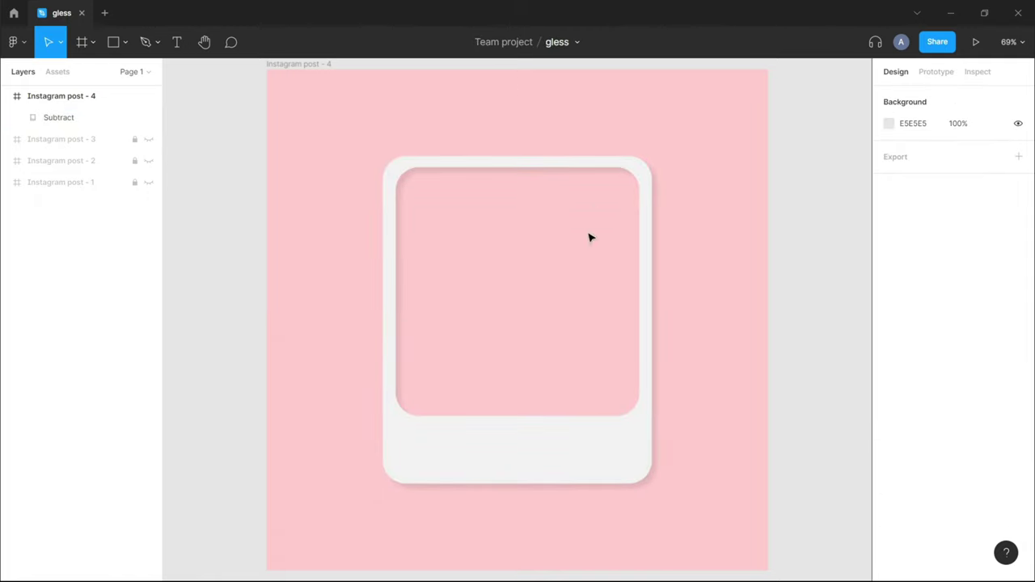
Step: Place the cute-business-woman image over the frame at 562×609, aligned top-left
left_click(16, 42)
left_click(186, 162)
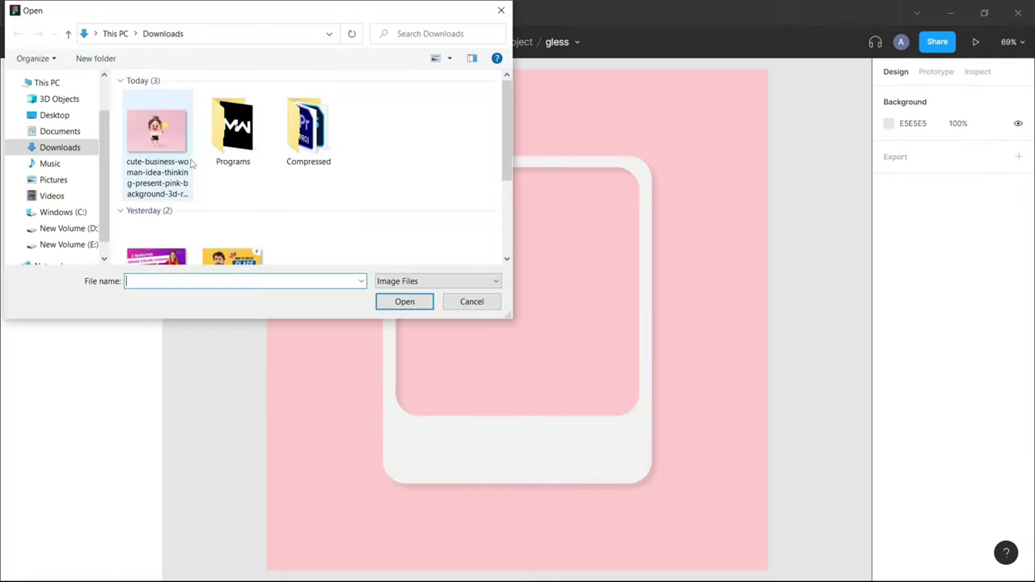
left_click(156, 130)
left_click(421, 306)
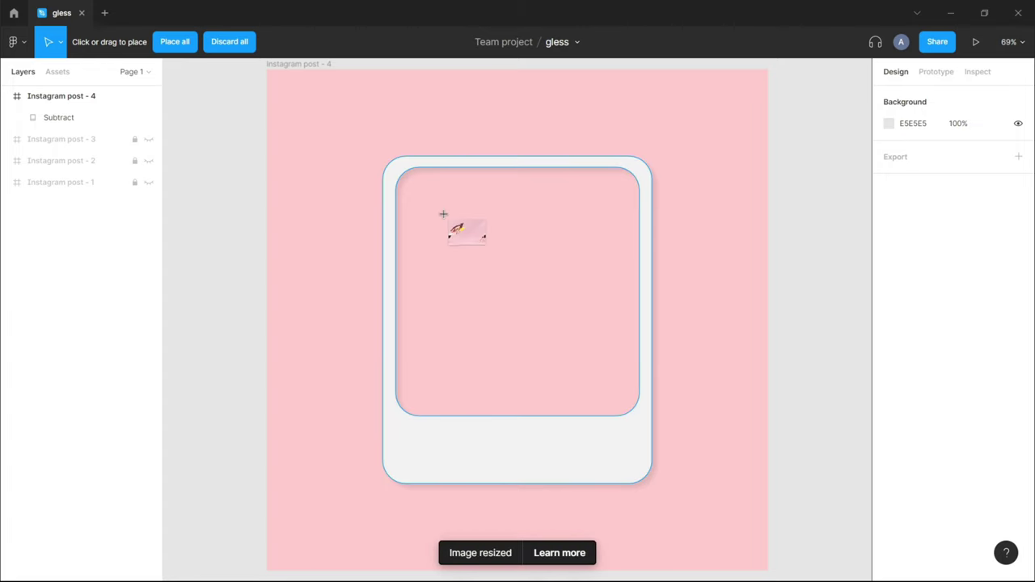
left_click_drag(439, 201, 700, 484)
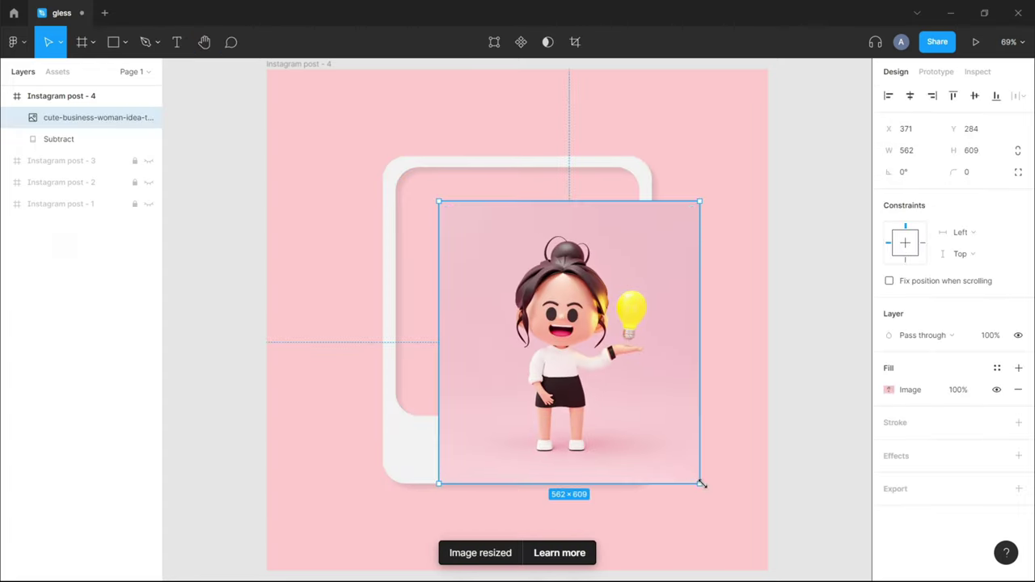
left_click_drag(584, 379, 500, 300)
Step: Remove the image's background and nudge it slightly left into the window
right_click(542, 203)
mouse_move(566, 474)
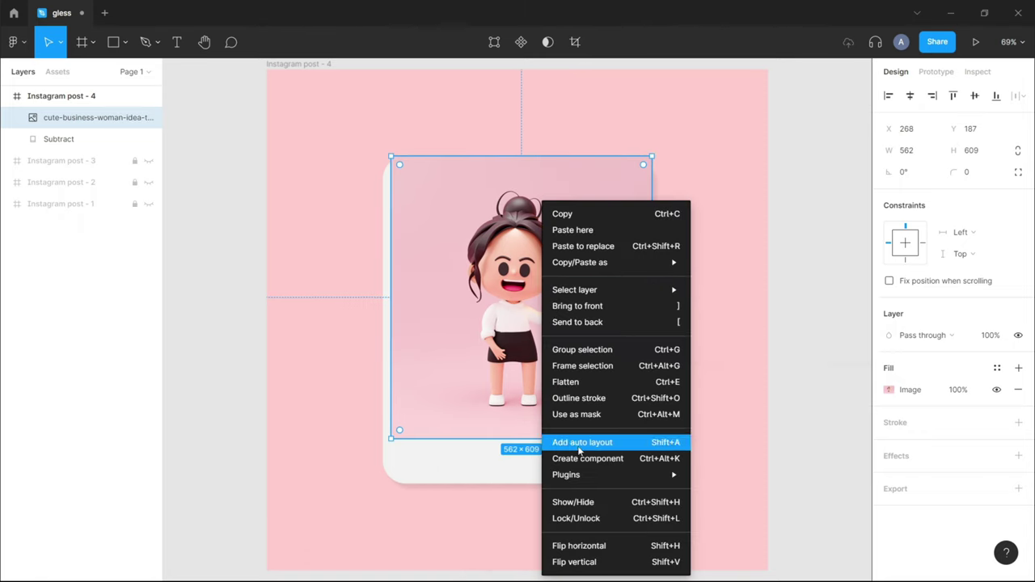
left_click(859, 366)
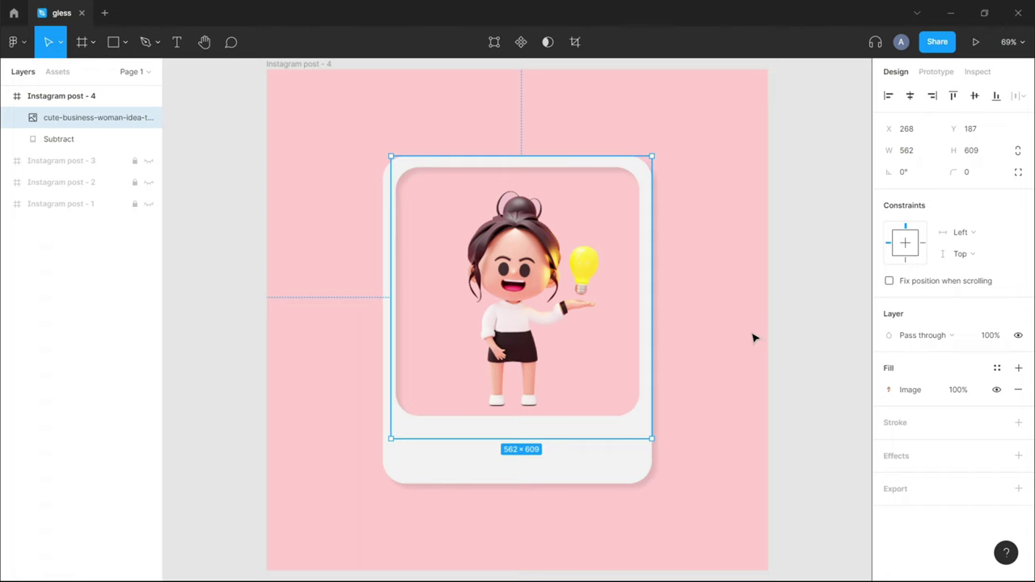
mouse_move(518, 275)
left_click_drag(519, 276, 514, 276)
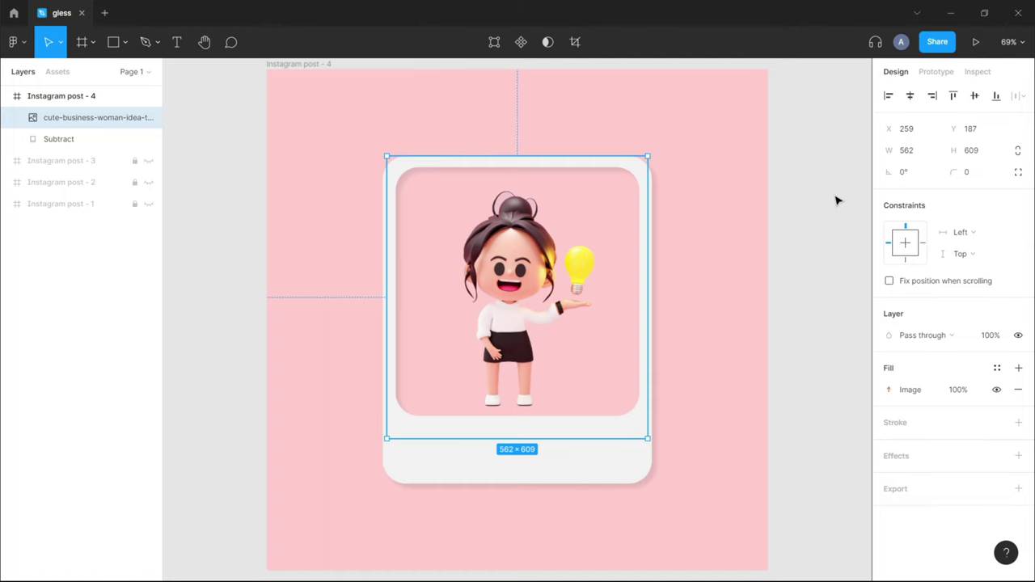
left_click(837, 201)
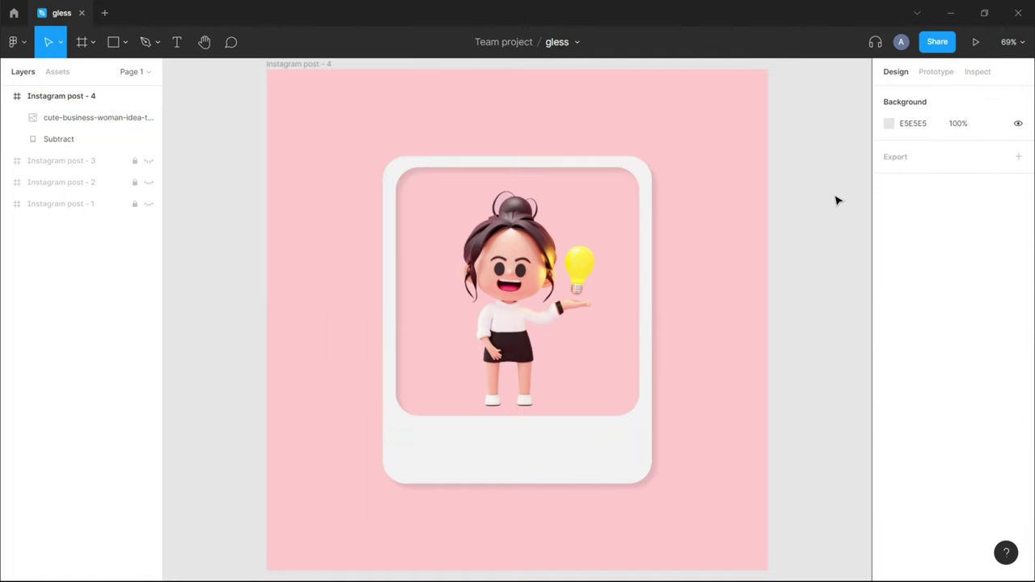
Step: Draw a small circle at the card's bottom-left
left_click(124, 43)
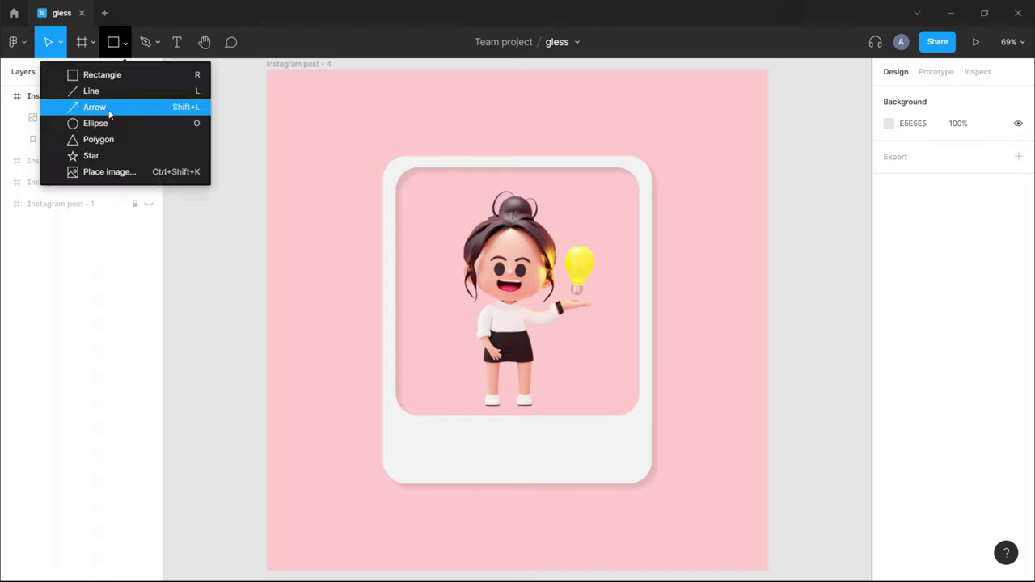
left_click(110, 123)
mouse_move(416, 429)
left_mouse_down()
mouse_move(450, 461)
mouse_move(417, 450)
left_mouse_up()
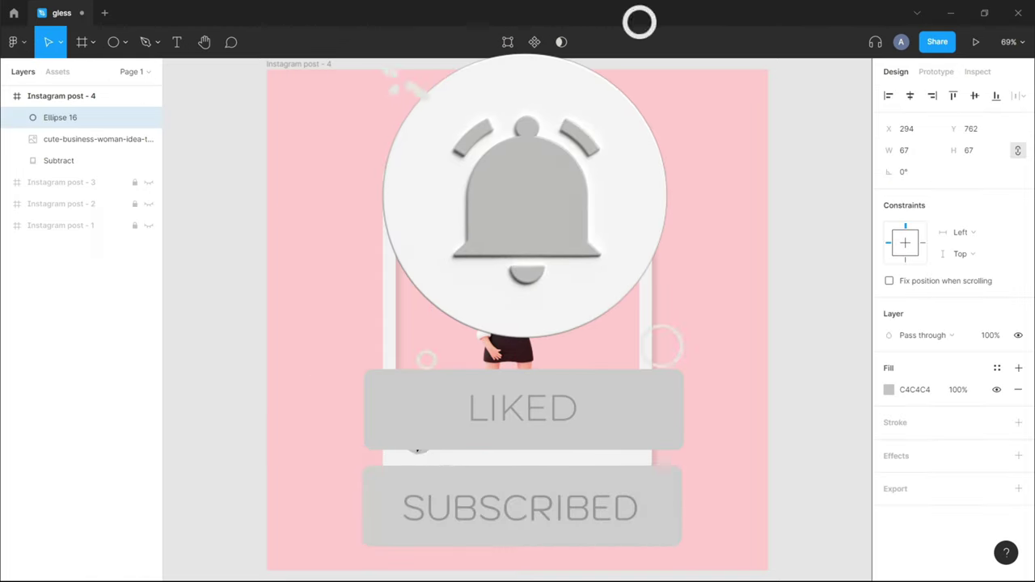
left_click(858, 308)
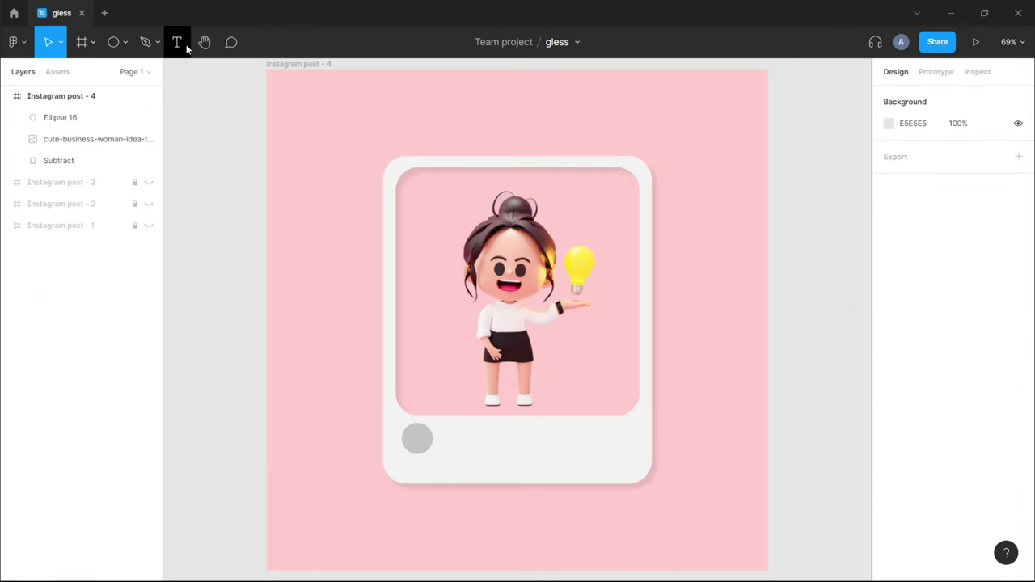
Step: Add a name caption beside the circle in Semi Bold, size 32
left_click(186, 47)
left_click(456, 441)
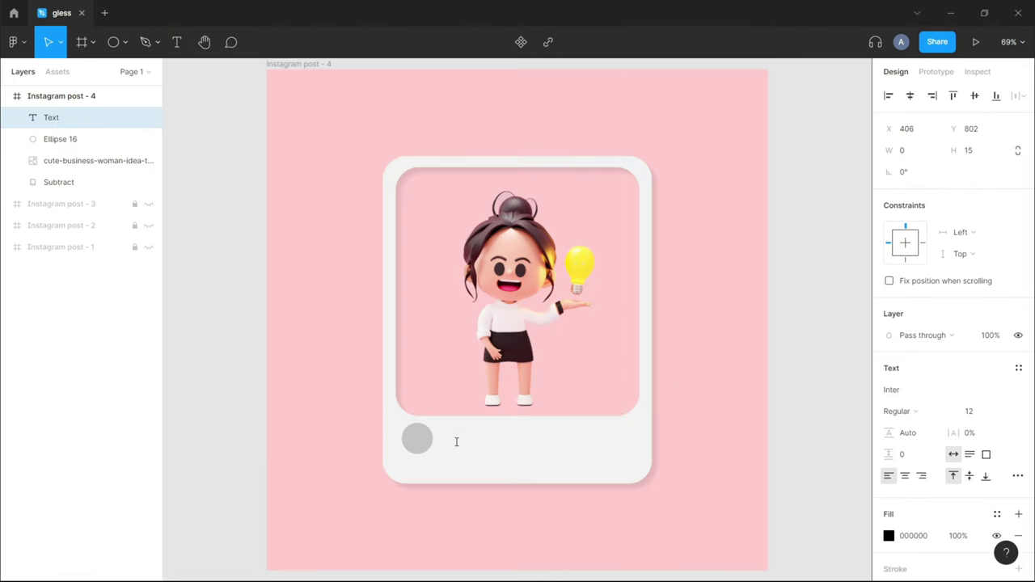
type("ankit")
key("Escape")
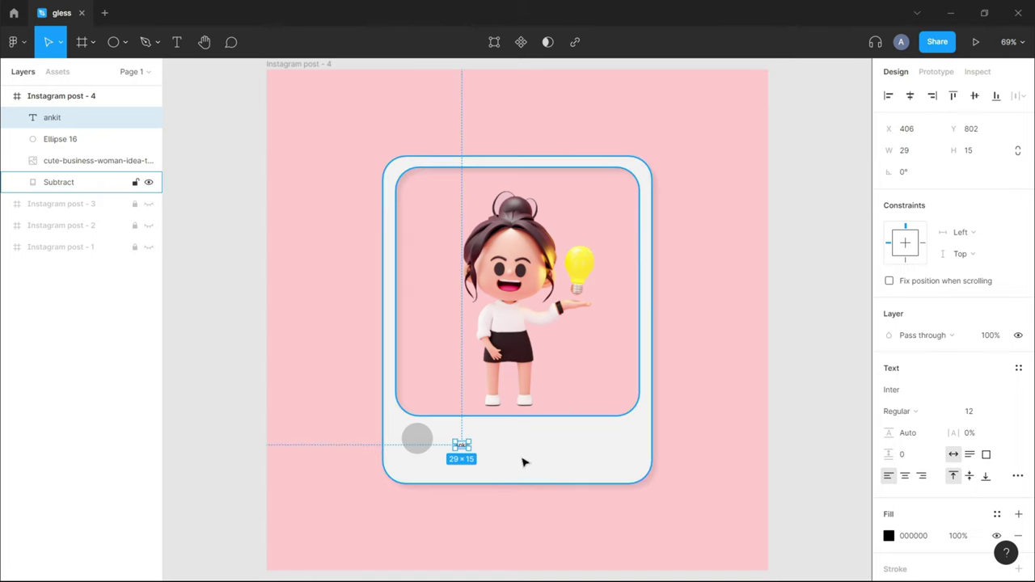
left_click(1004, 412)
left_click(992, 430)
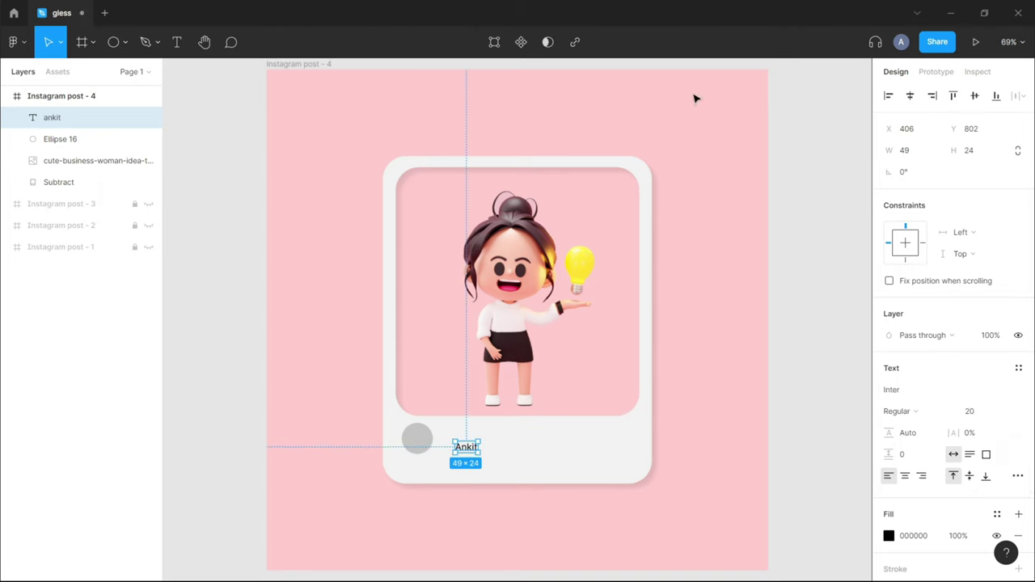
left_click(950, 413)
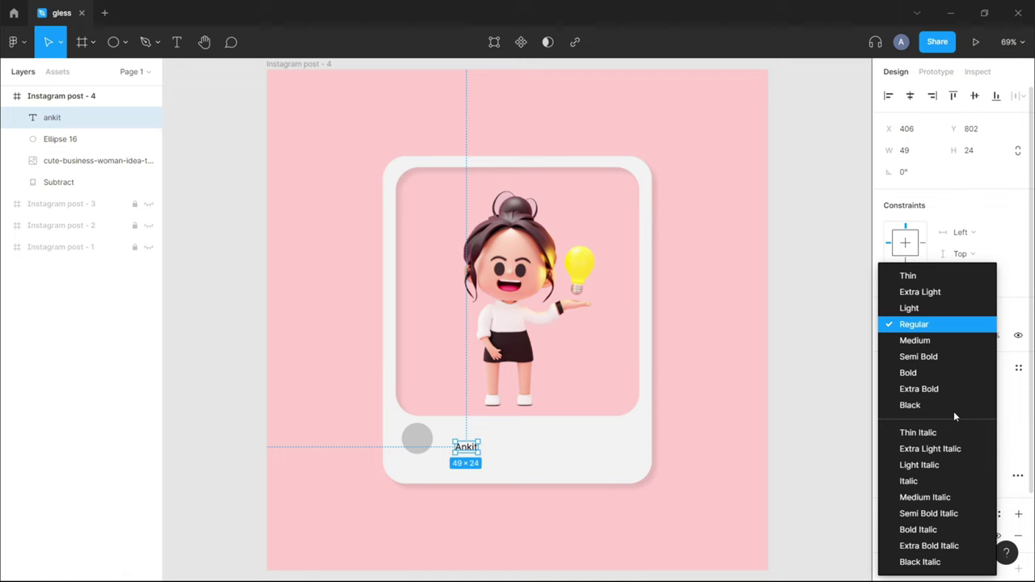
left_click(919, 357)
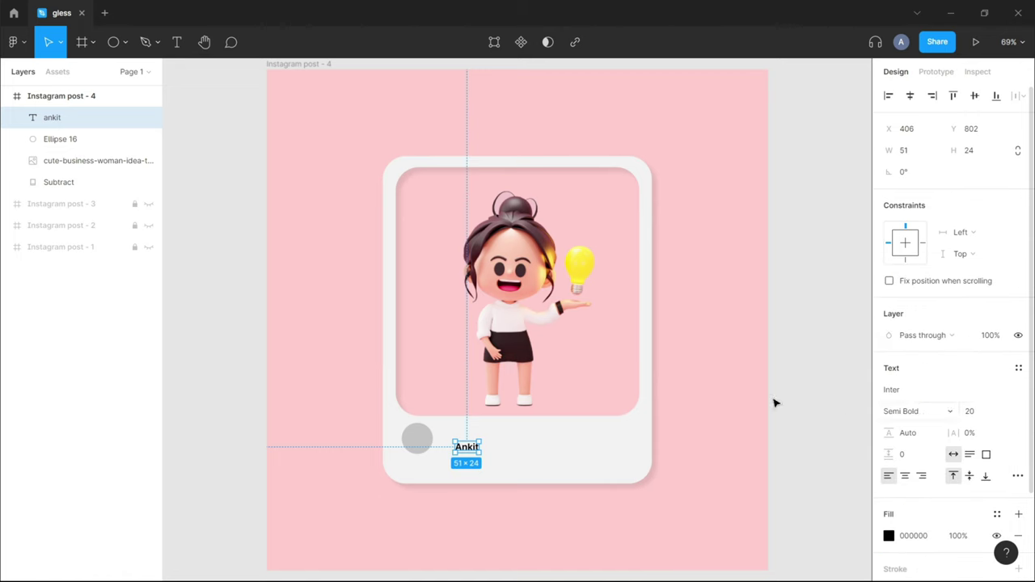
left_click(1005, 412)
left_click(990, 442)
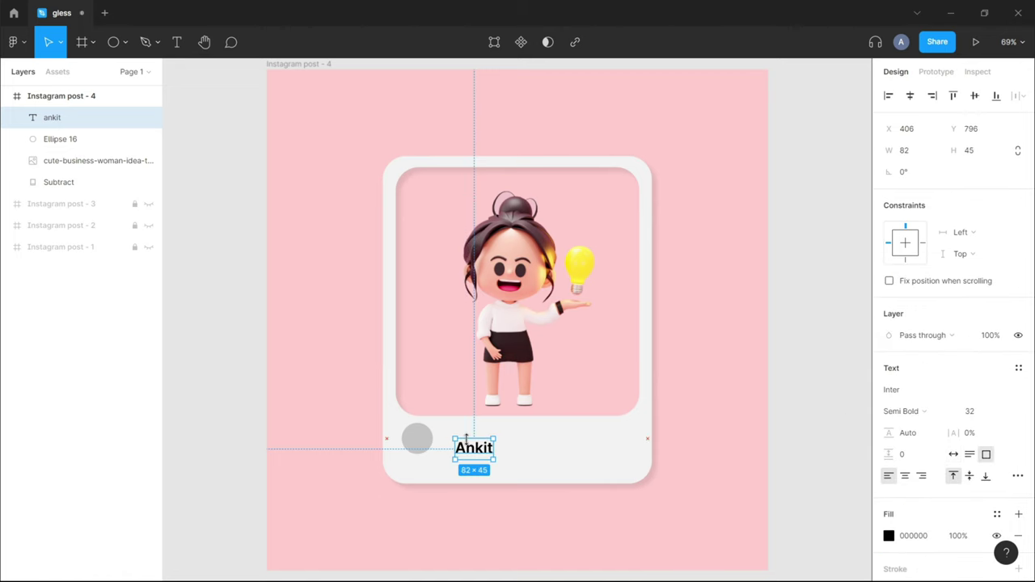
left_click_drag(477, 455, 464, 441)
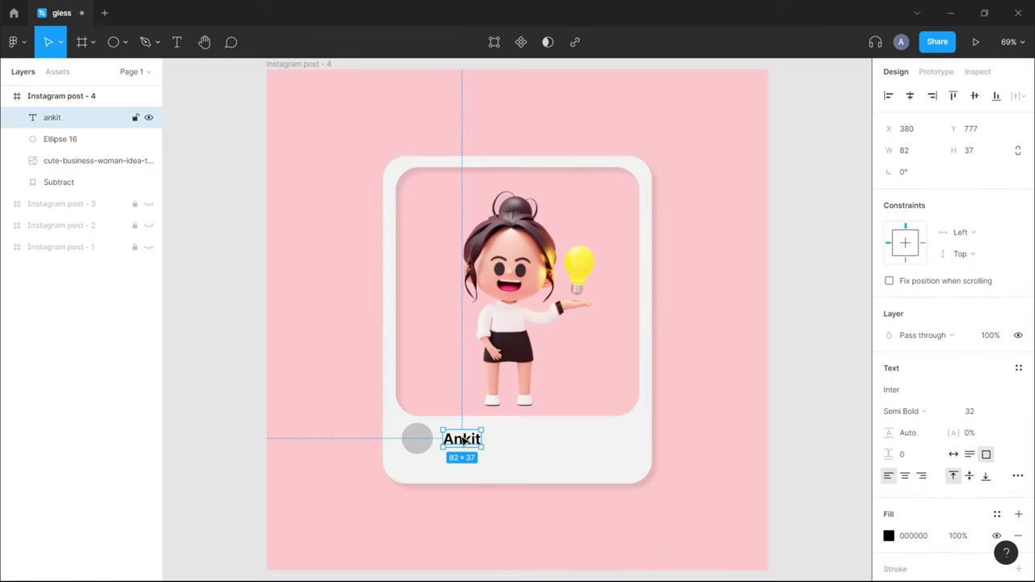
Step: Fill the circle with a green Toy face avatar from Content Reel
right_click(415, 441)
mouse_move(441, 475)
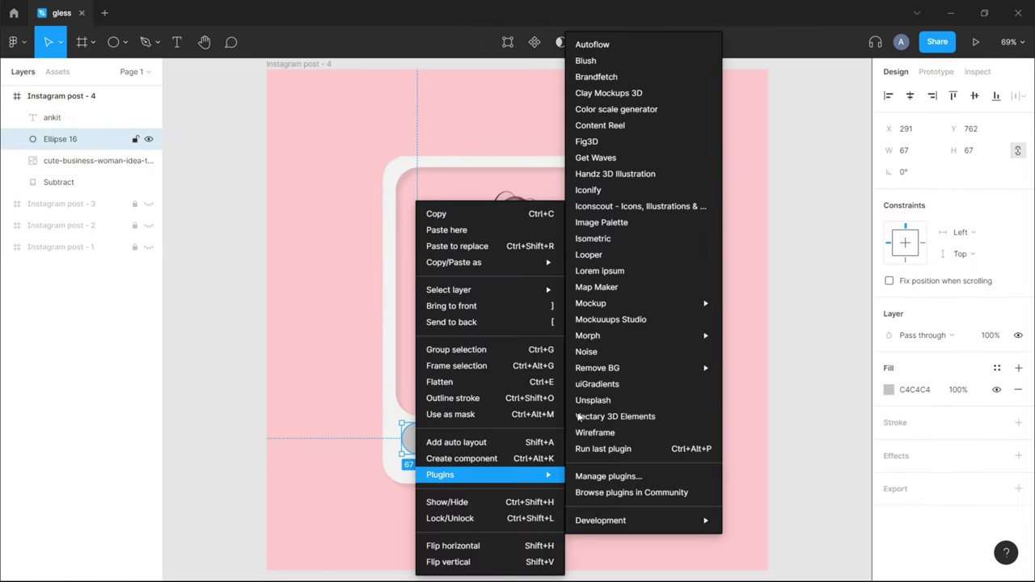
left_click(610, 133)
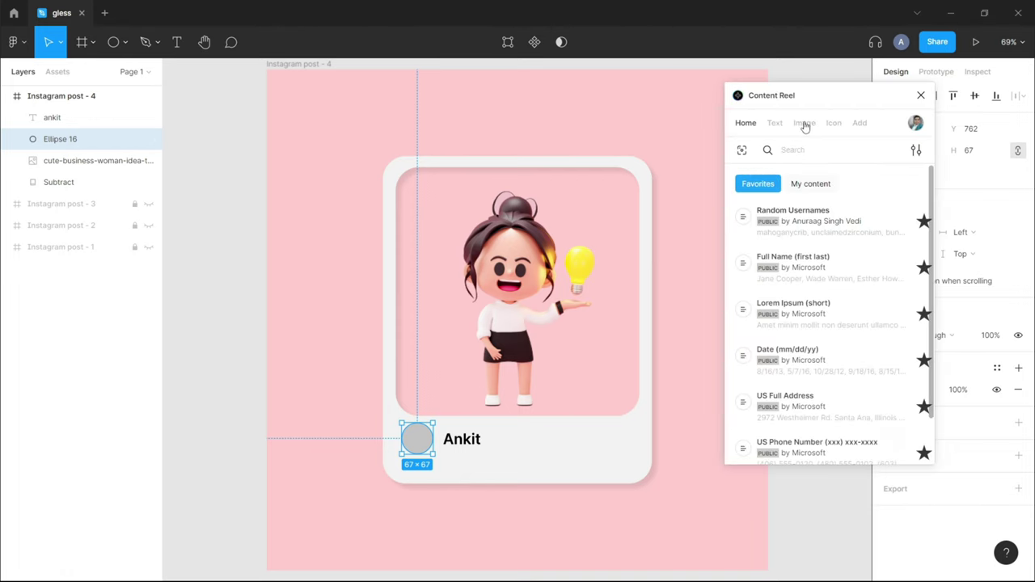
left_click(805, 126)
scroll(801, 294, "down", 1)
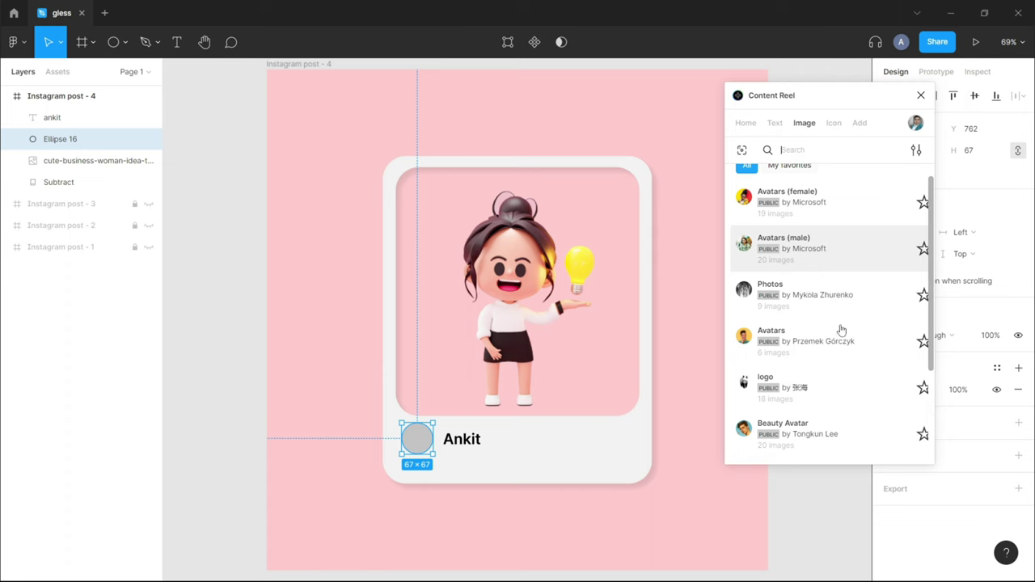
scroll(839, 331, "down", 4)
scroll(839, 330, "down", 2)
scroll(825, 348, "down", 3)
left_click(811, 363)
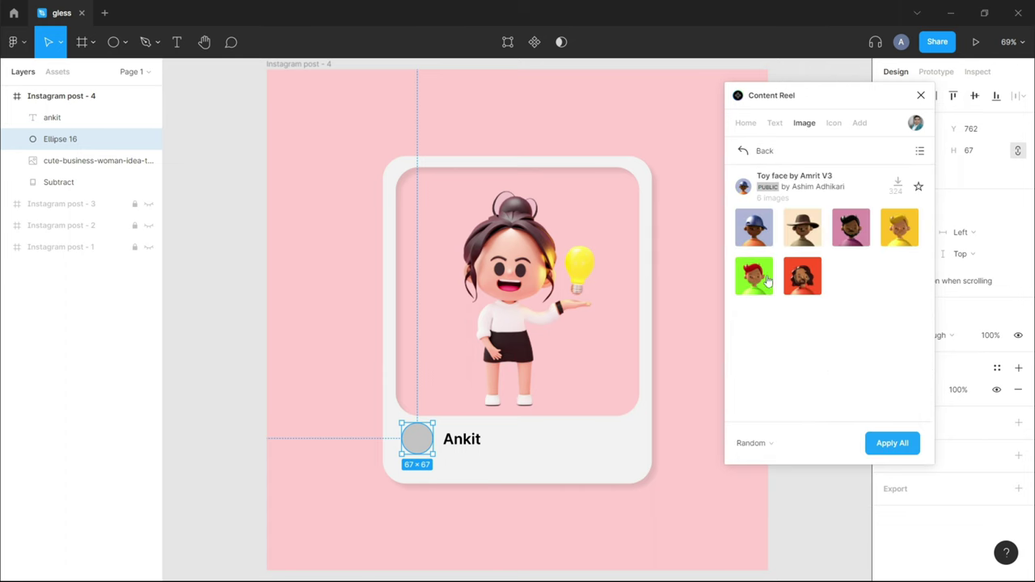
left_click(769, 280)
Step: Replace the caption with a random Content Reel full name and widen its box
left_click(462, 440)
left_click(775, 123)
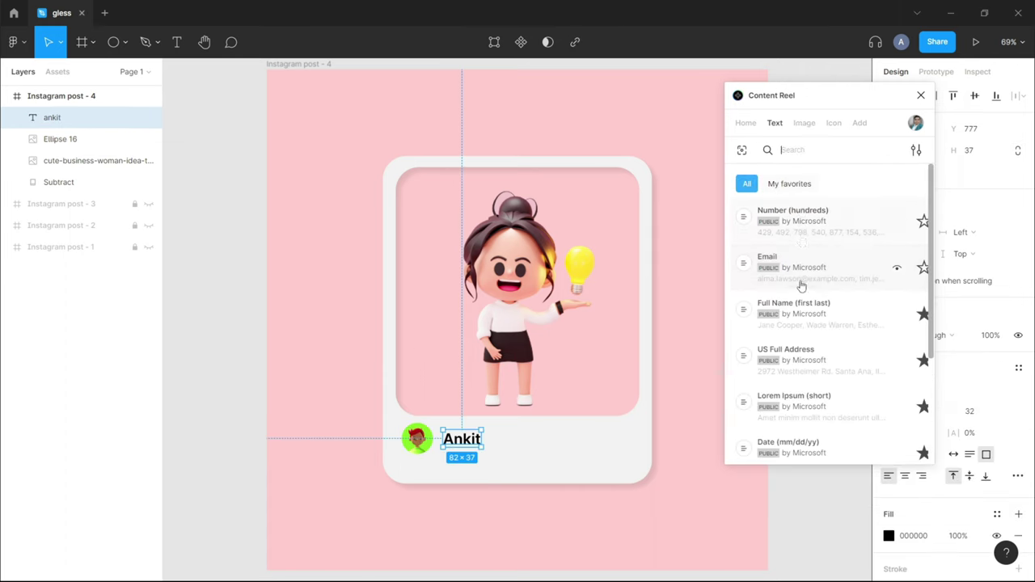
left_click(809, 311)
left_click_drag(484, 438, 564, 436)
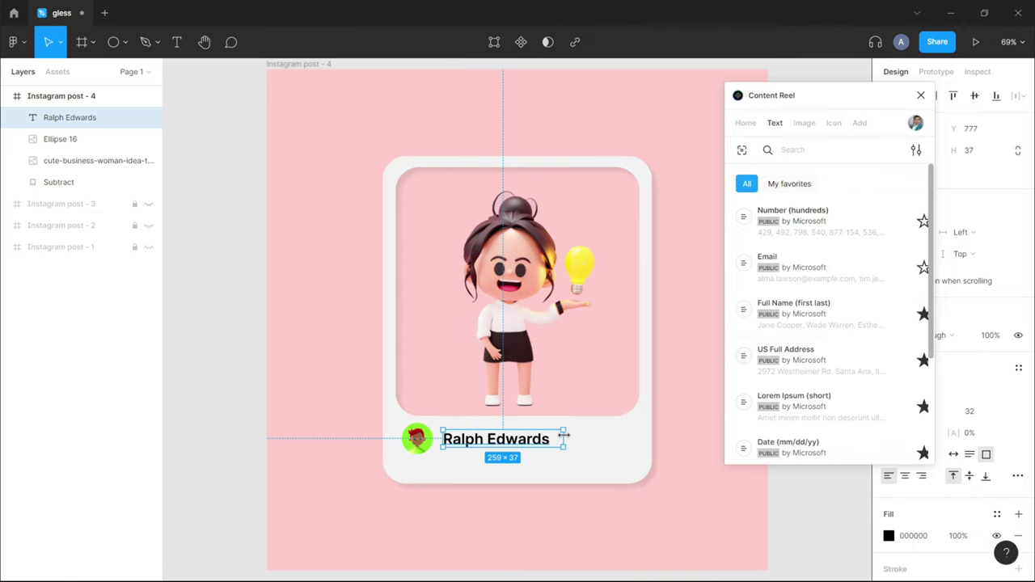
left_click(817, 313)
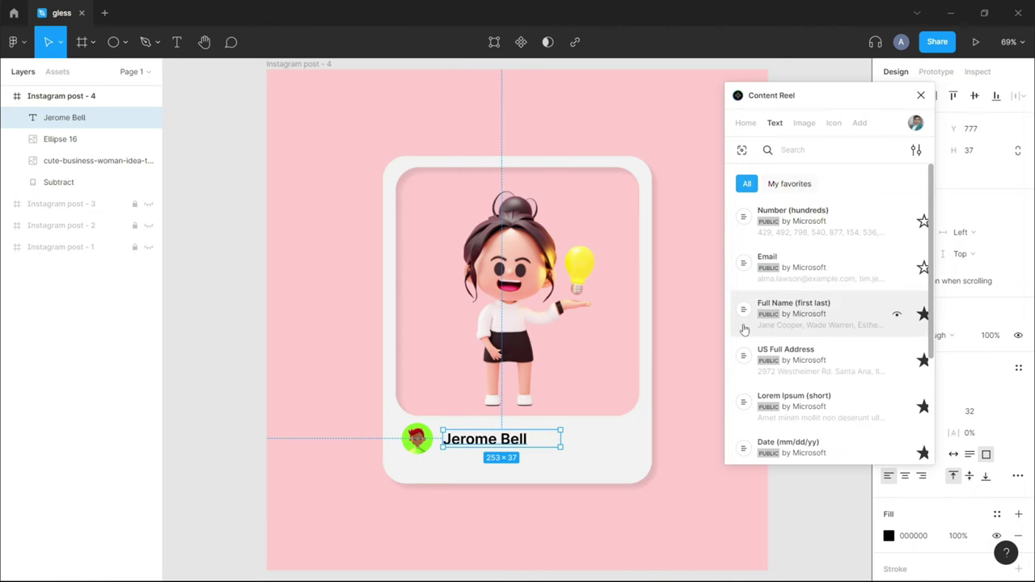
left_click(920, 95)
left_click(839, 157)
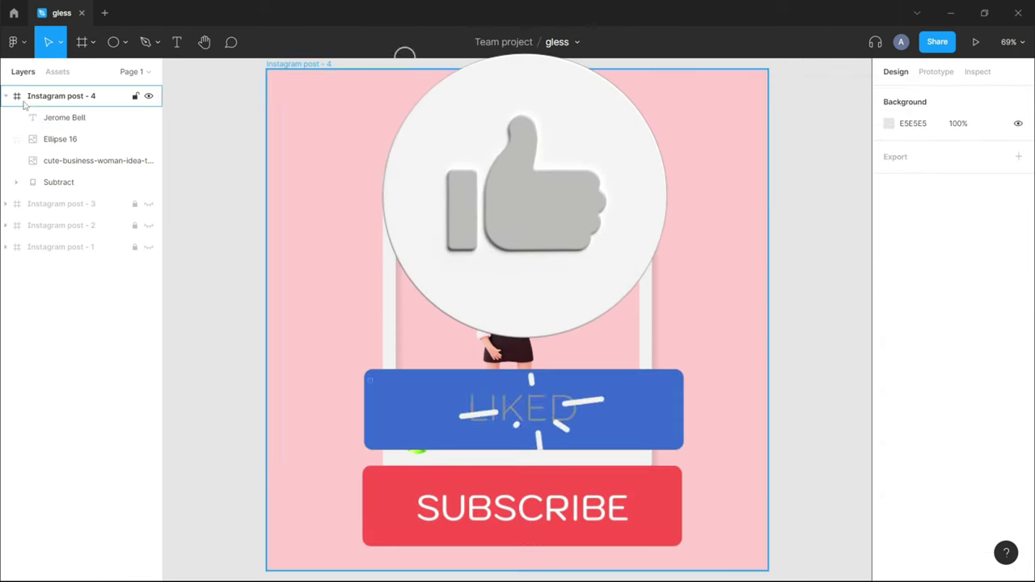
Step: Select the avatar and name caption together and nudge them slightly lower
left_click(97, 161)
left_click(60, 139)
left_click(64, 118, "shift")
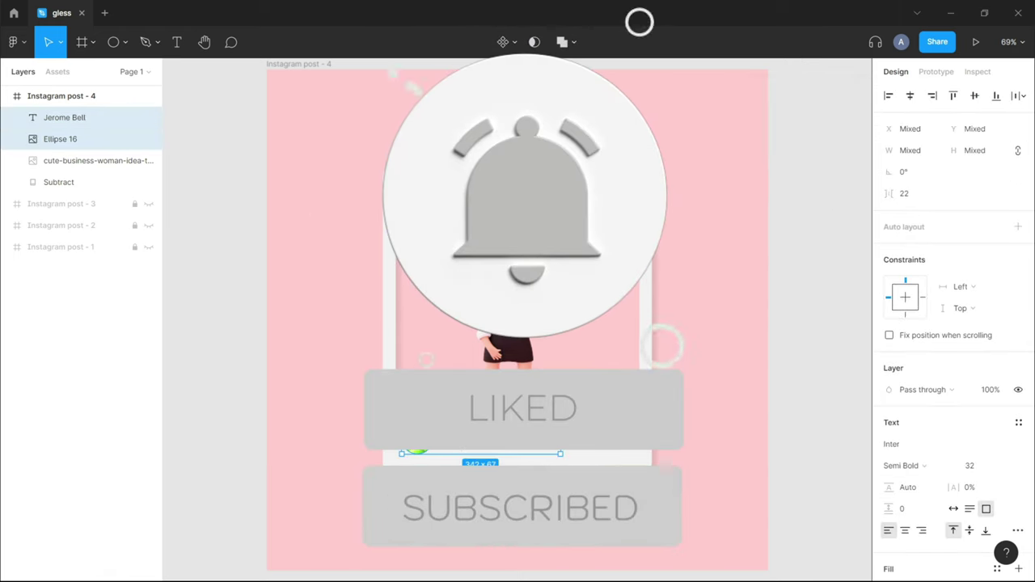
left_click(809, 363)
left_click(64, 117)
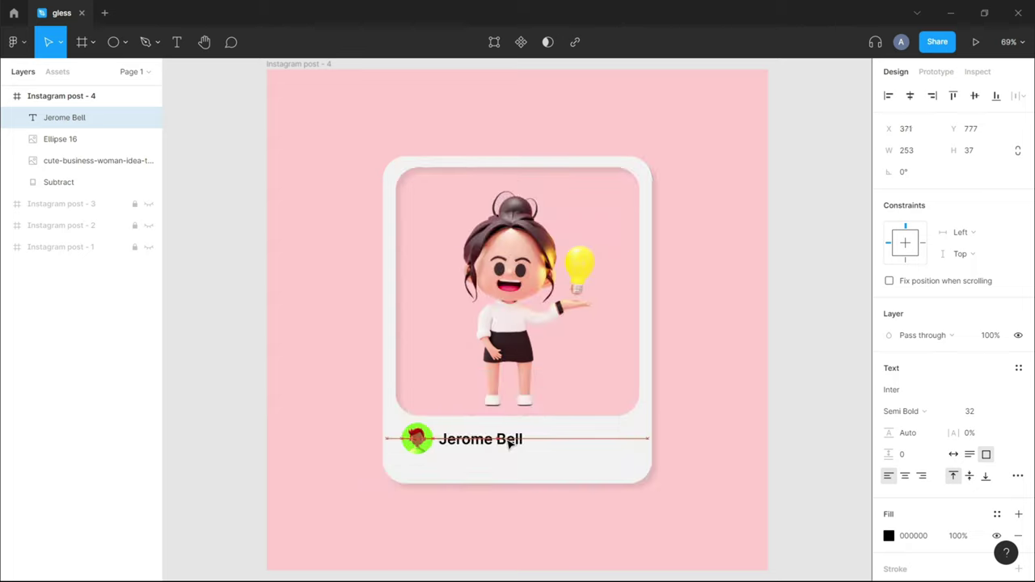
left_click(416, 438, "shift")
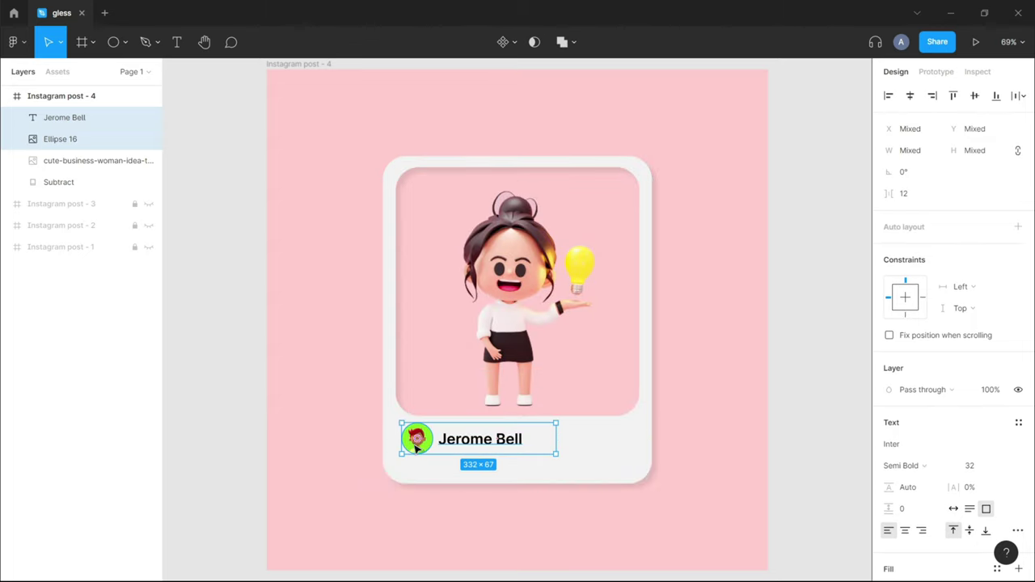
left_click(828, 259)
left_click(416, 438)
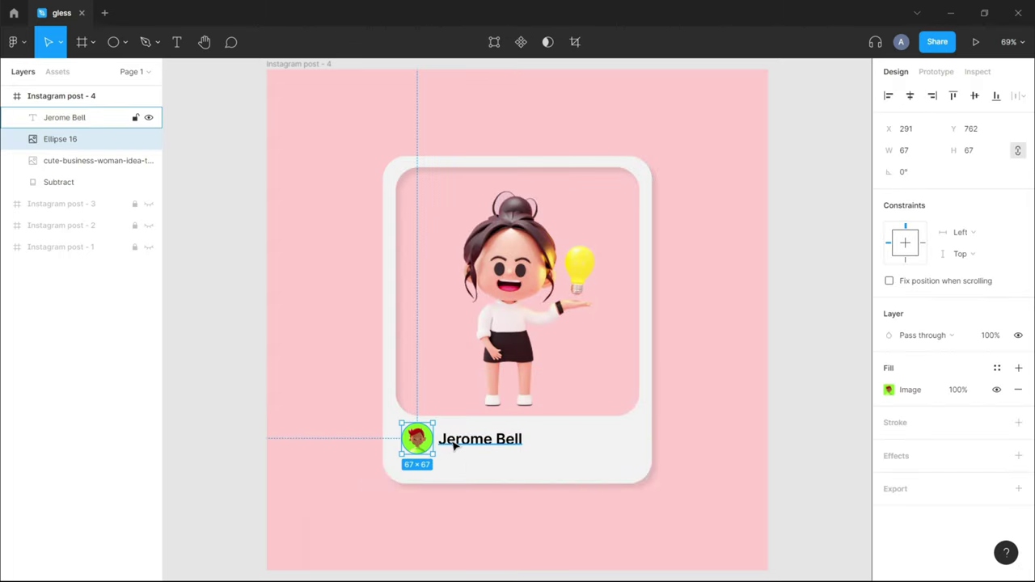
left_click(455, 447, "shift")
mouse_move(469, 439)
left_mouse_down()
mouse_move(471, 451)
mouse_move(467, 443)
left_mouse_up()
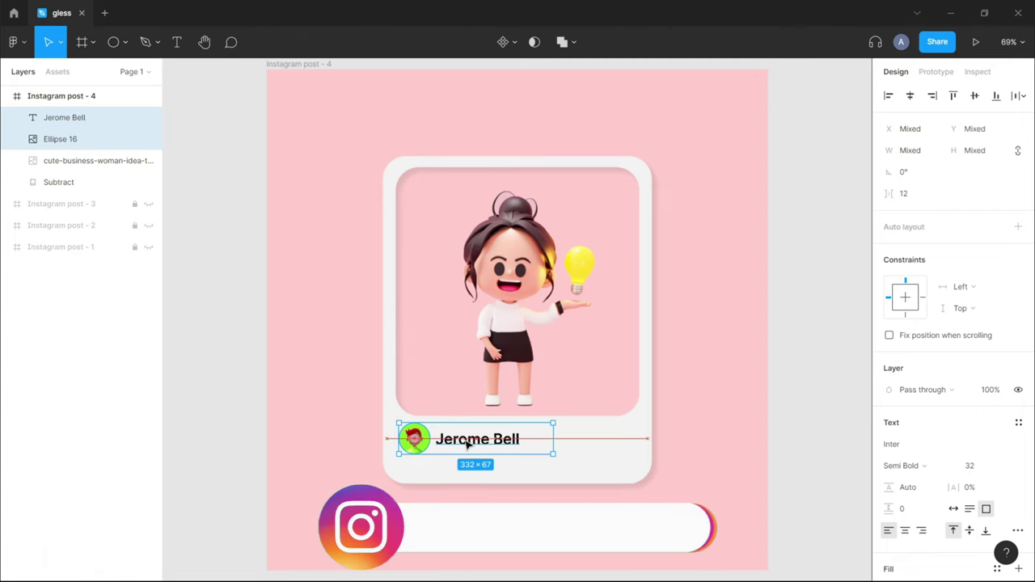
Step: Extend the photo window to 525×551 and lower the avatar and name about 20 px
left_click(537, 477)
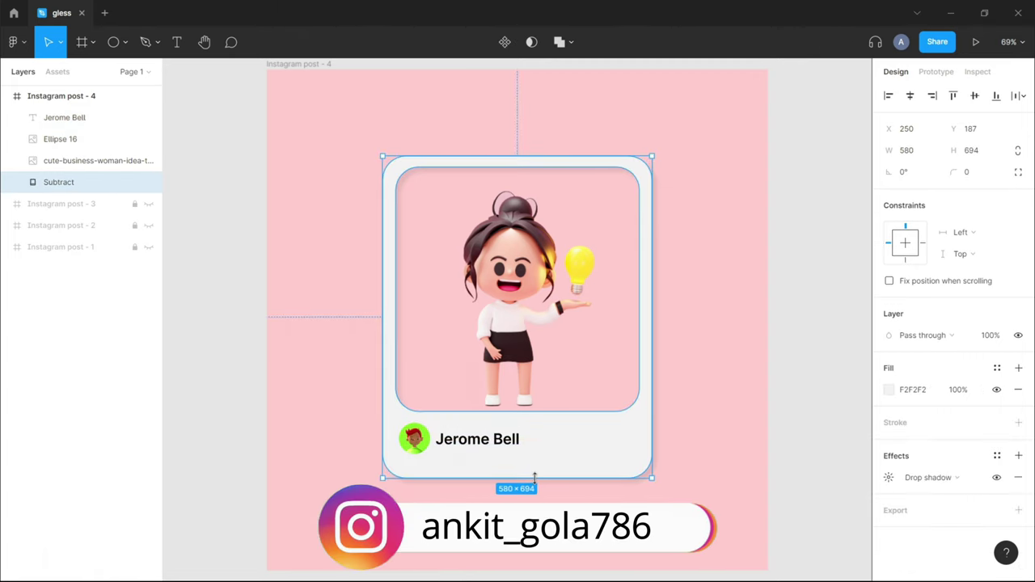
double_click(546, 438)
left_click(16, 182)
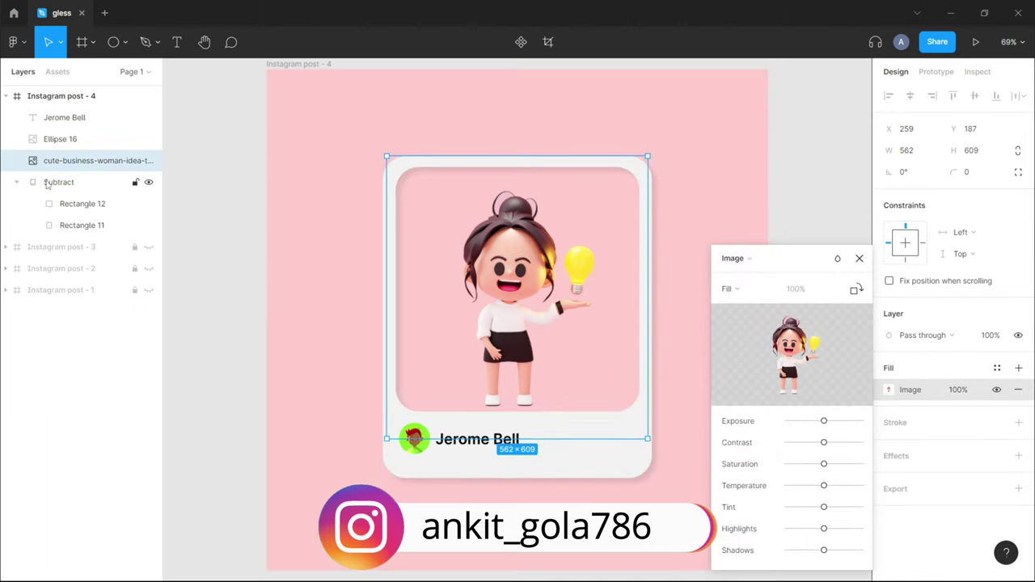
key("Escape")
left_click(81, 204)
left_click_drag(524, 413, 524, 429)
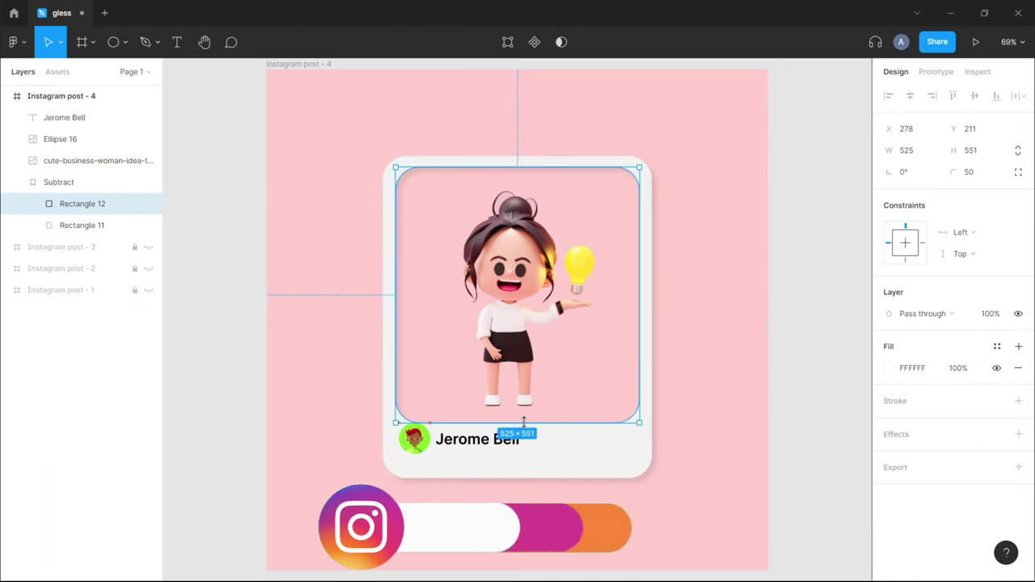
left_click(812, 354)
left_click(60, 139)
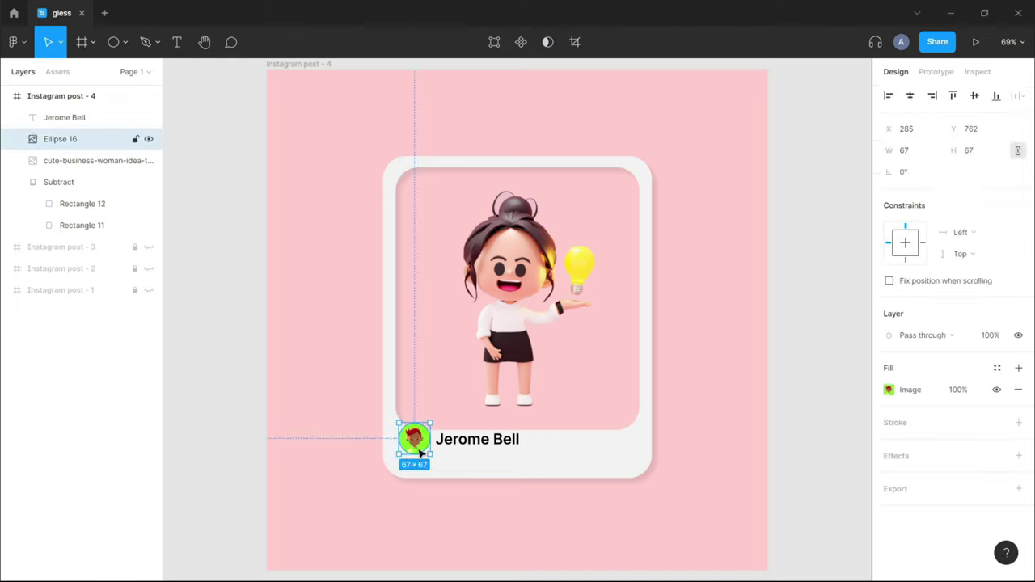
left_click(65, 117, "shift")
left_click_drag(478, 439, 480, 456)
left_click(824, 331)
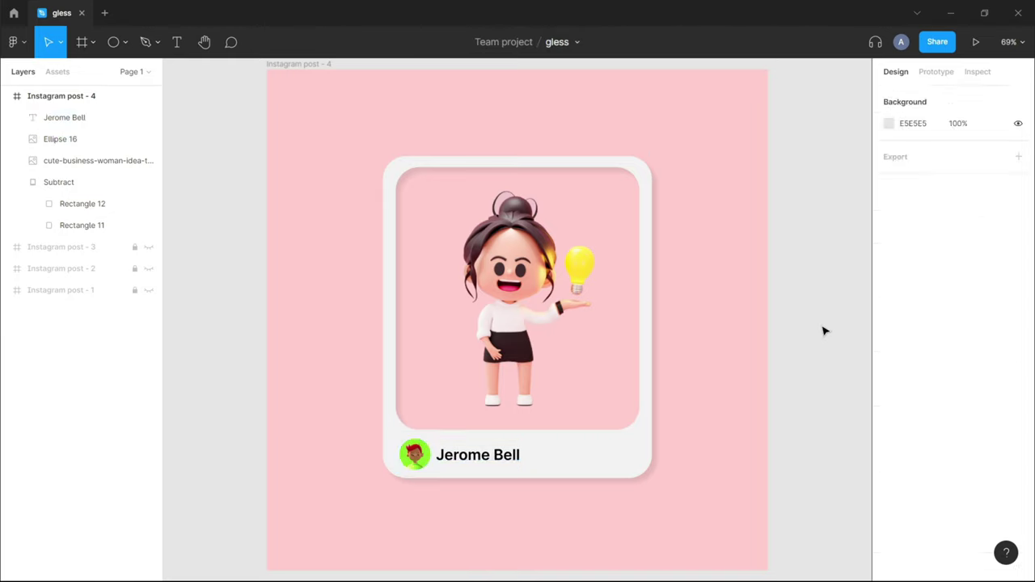